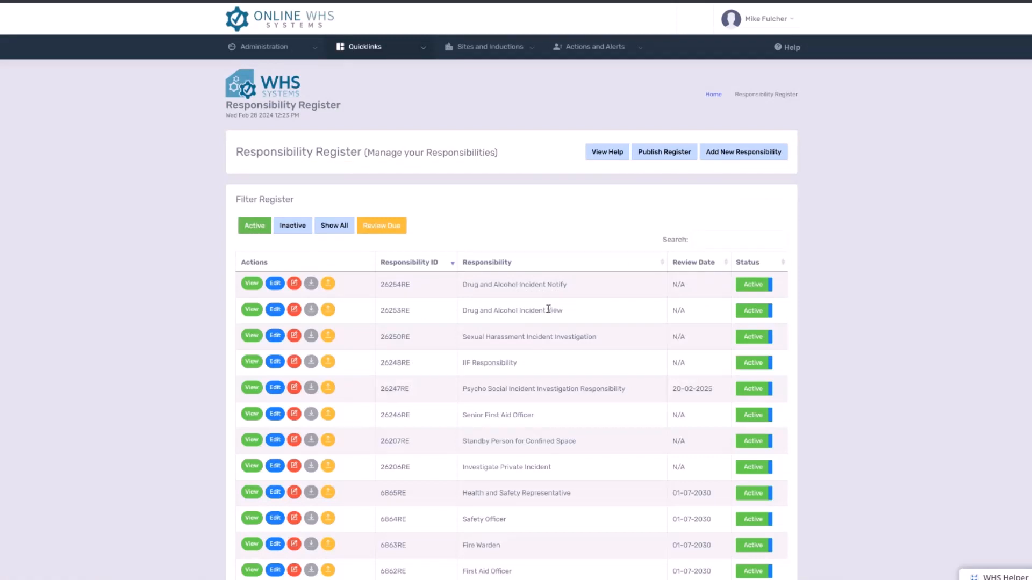
- Add a new responsibility named "Drug and Alcohol Incident IIF" to the Responsibility Register and save it
{"action": "left_click", "coordinate": [735, 158]}
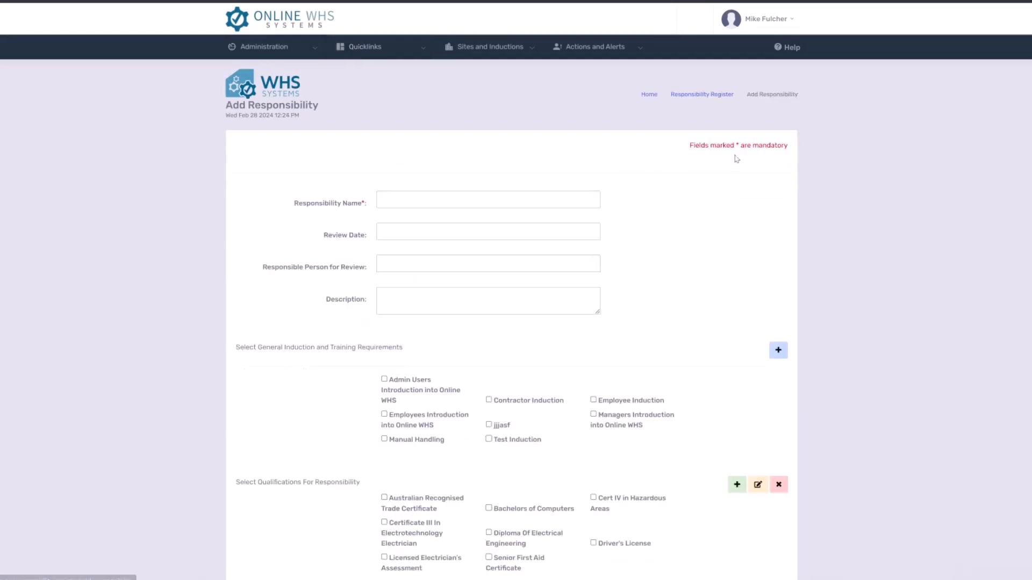
{"action": "left_click", "coordinate": [429, 203]}
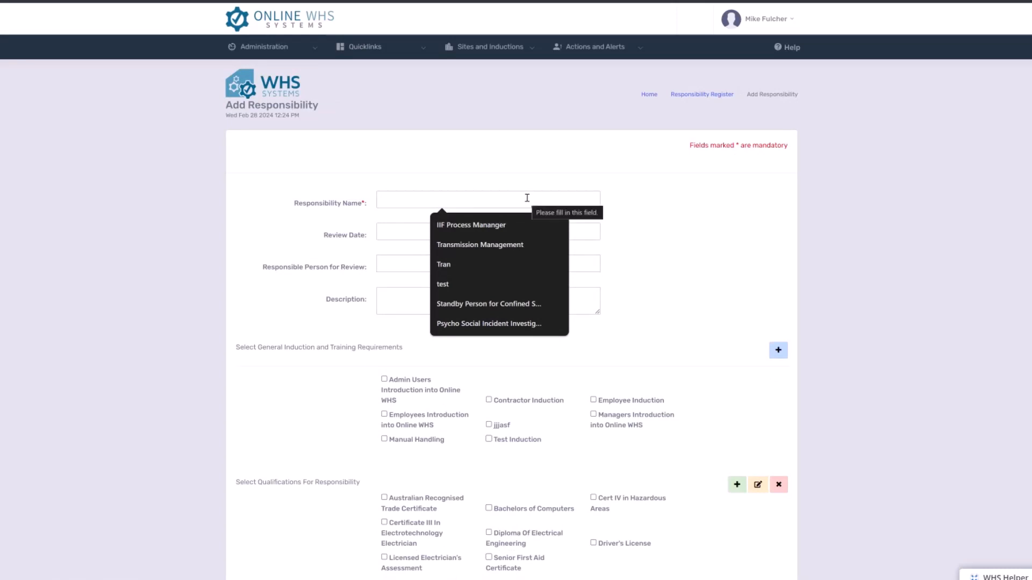
{"action": "type", "text": "Drug and Alcohol Incident IIF"}
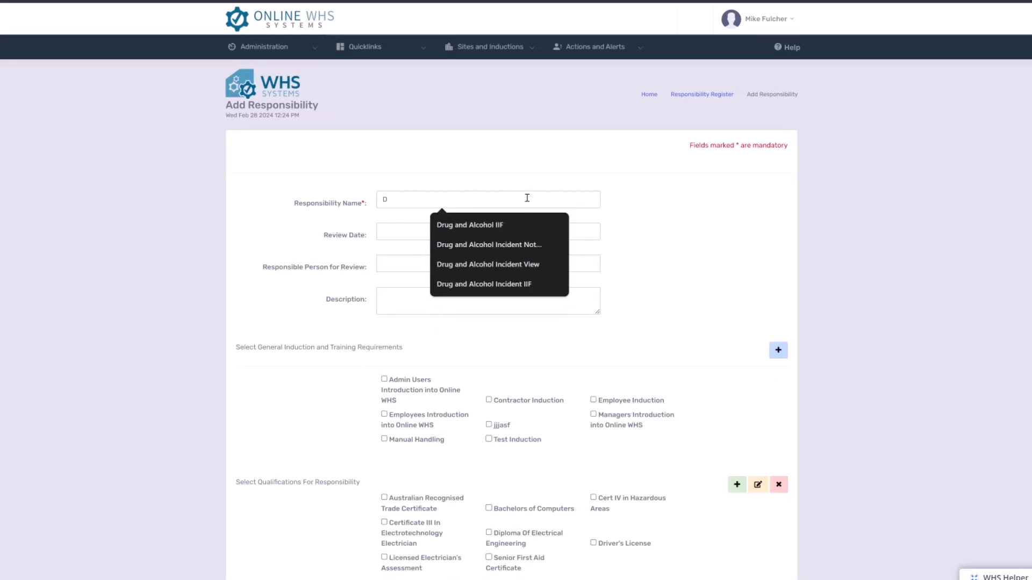
{"action": "left_click", "coordinate": [516, 286]}
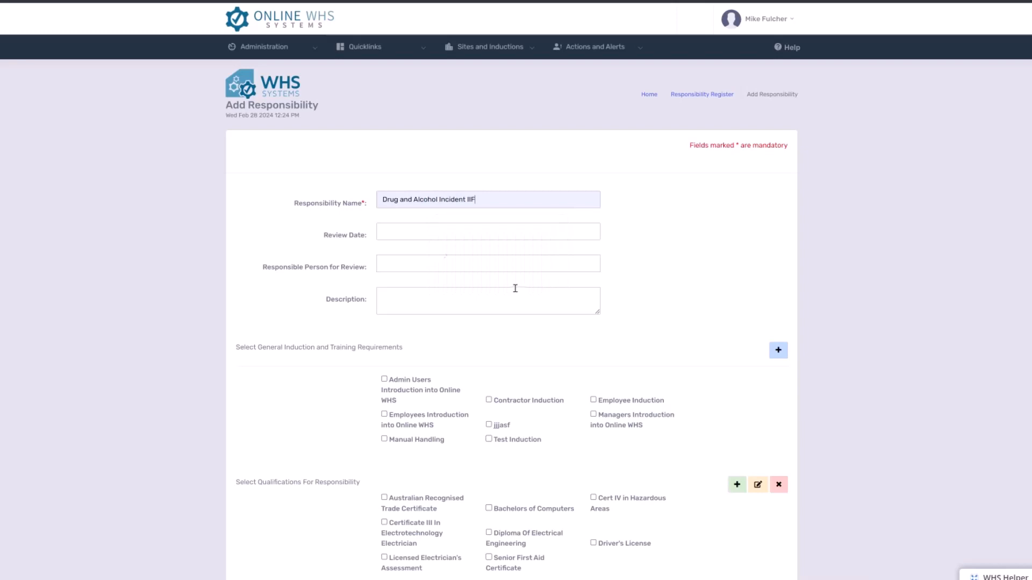
{"action": "double_click", "coordinate": [472, 199]}
{"action": "scroll", "coordinate": [650, 272], "scroll_direction": "down", "scroll_amount": 5}
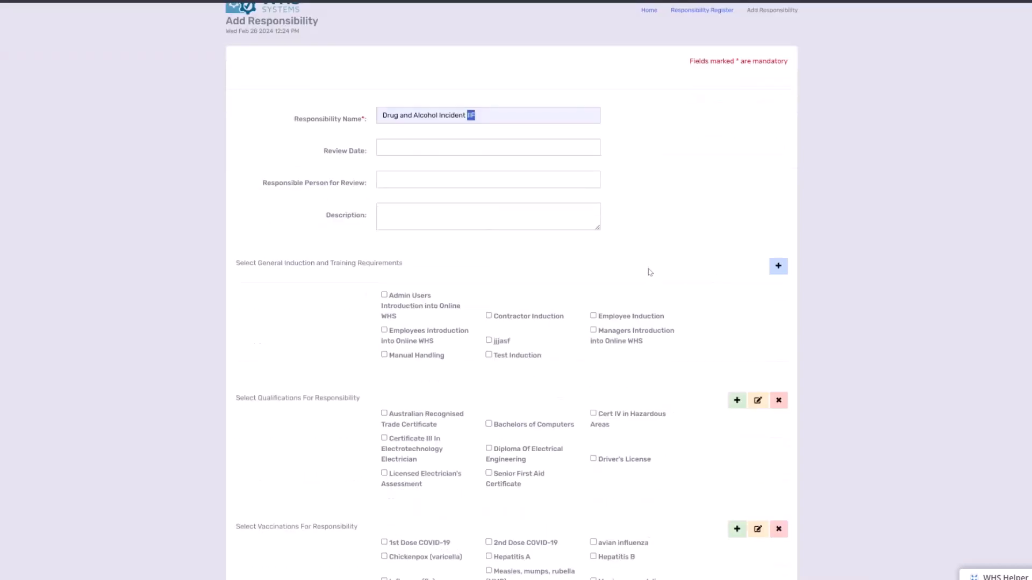
{"action": "left_click", "coordinate": [735, 522]}
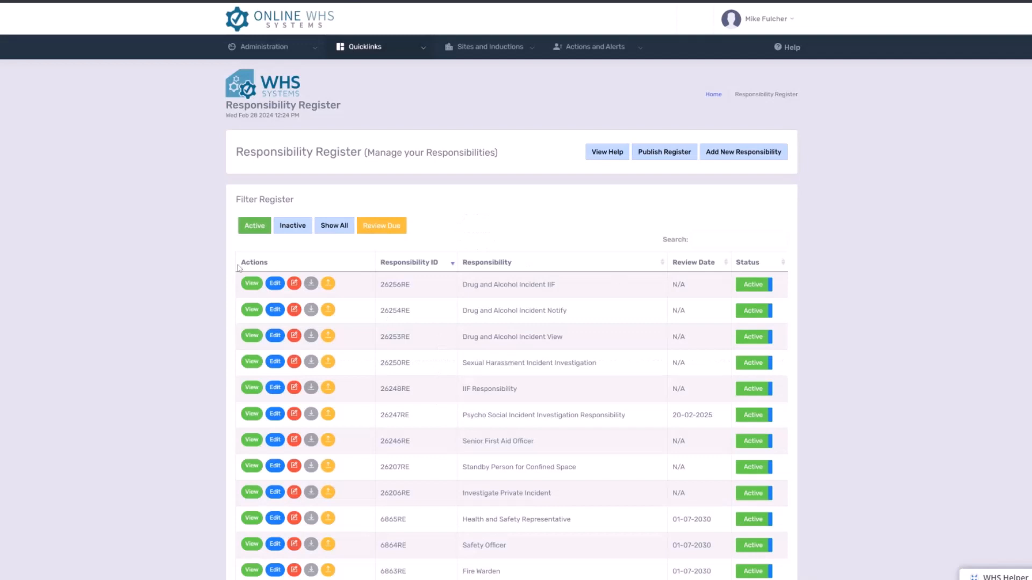
- Start a mass assignment for the Drug and Alcohol Incident IIF responsibility and select the signed-in user's own employee entry
{"action": "left_click", "coordinate": [250, 283]}
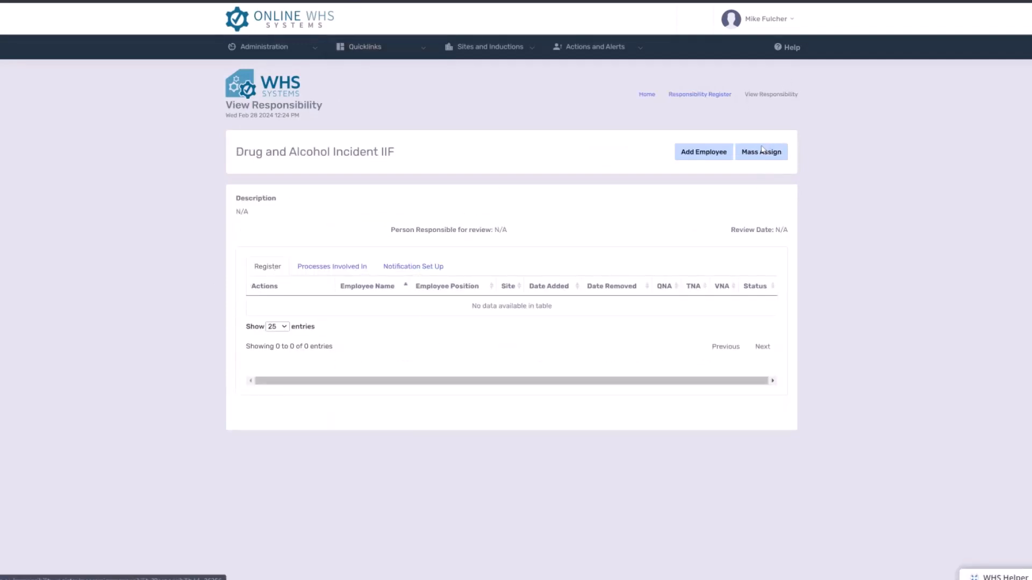
{"action": "left_click", "coordinate": [766, 151]}
{"action": "scroll", "coordinate": [275, 353], "scroll_direction": "down", "scroll_amount": 1}
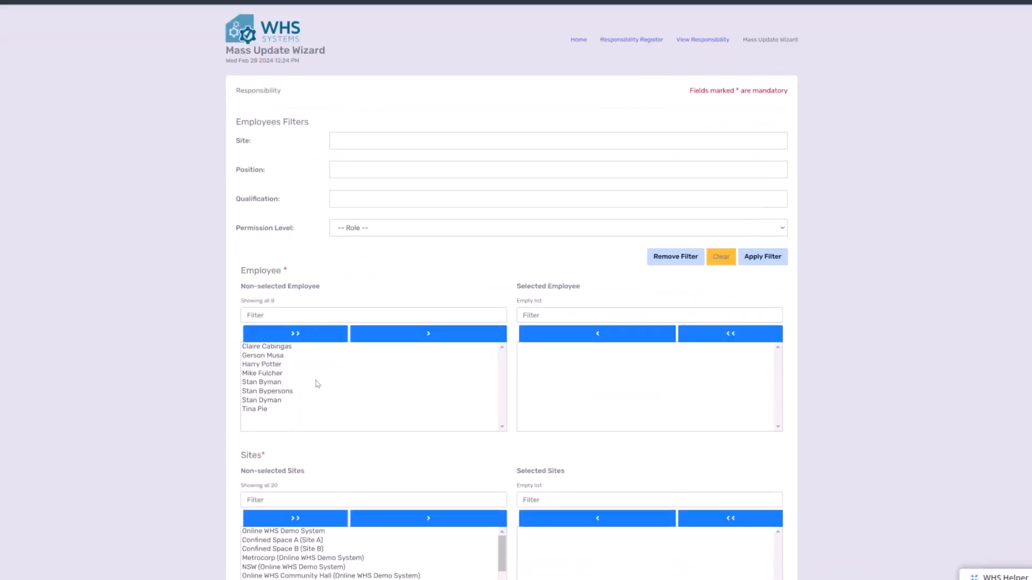
{"action": "left_click", "coordinate": [268, 374]}
{"action": "left_click", "coordinate": [474, 343]}
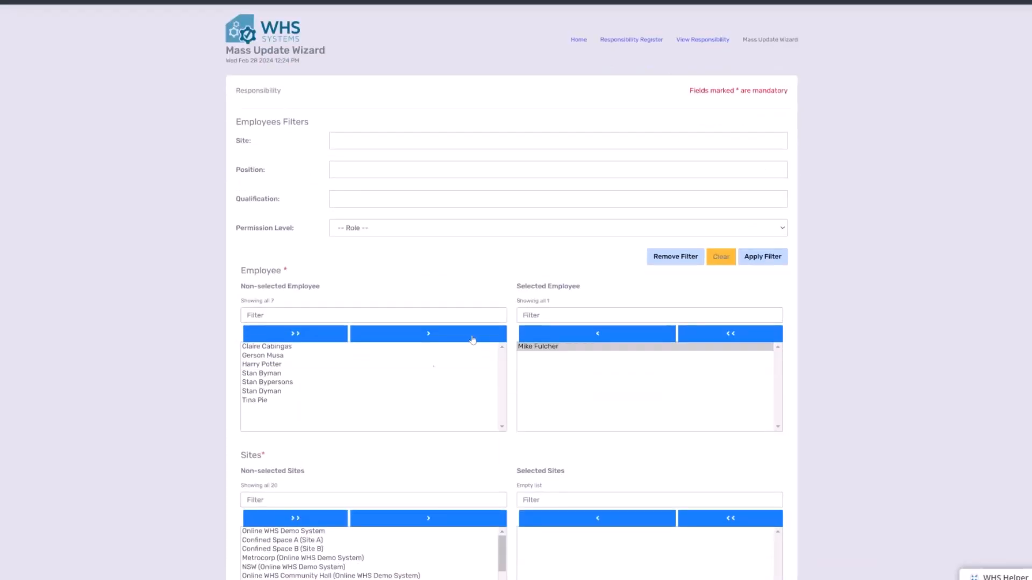
- Add the Online WHS Demo System site to the selected sites of the mass assignment
{"action": "scroll", "coordinate": [384, 436], "scroll_direction": "down", "scroll_amount": 3}
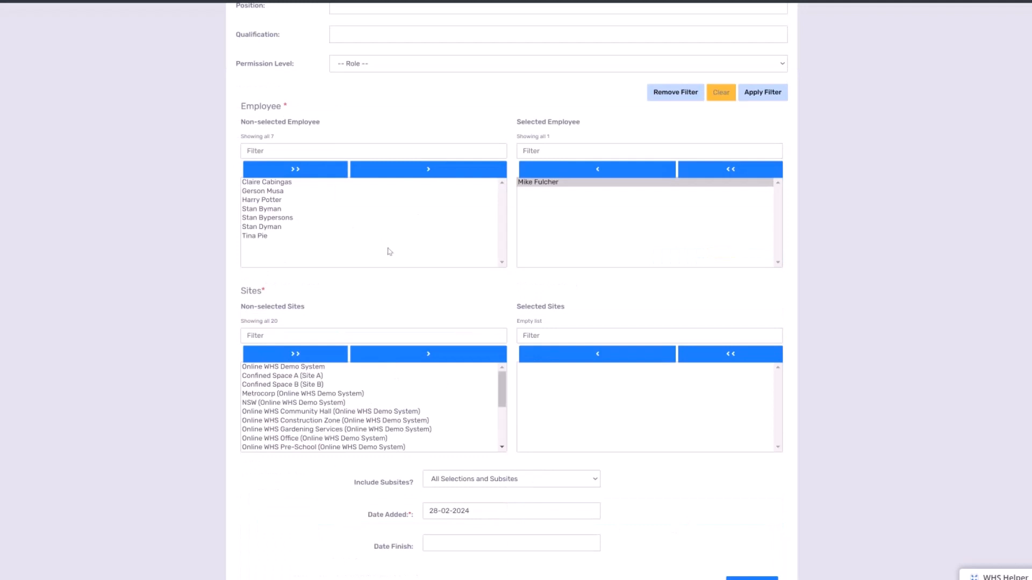
{"action": "left_click", "coordinate": [342, 367]}
{"action": "left_click", "coordinate": [378, 356]}
- Load the assignment details, including all selections and subsites, and submit the responsibility assignment
{"action": "scroll", "coordinate": [811, 469], "scroll_direction": "down", "scroll_amount": 1}
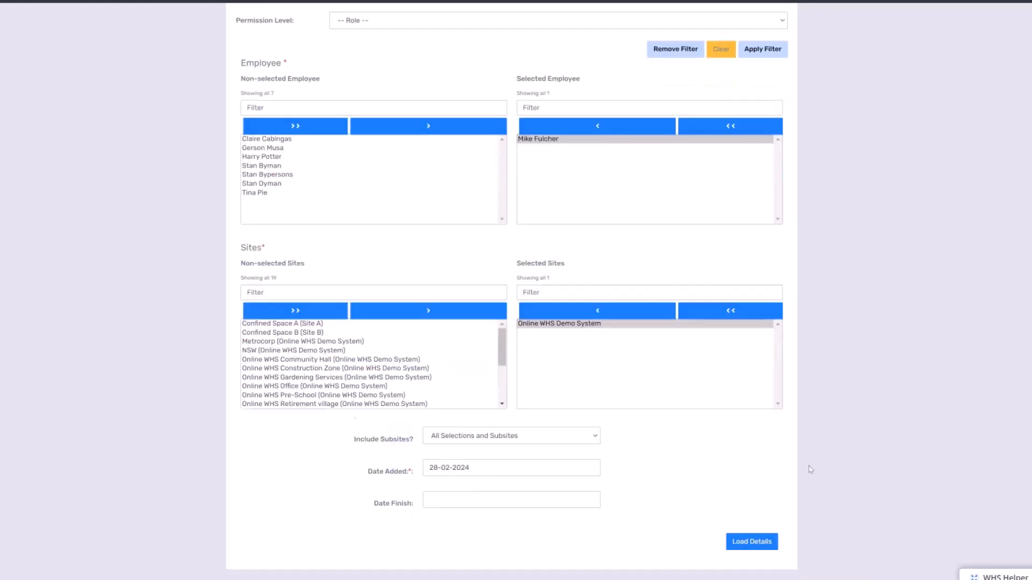
{"action": "scroll", "coordinate": [810, 469], "scroll_direction": "down", "scroll_amount": 1}
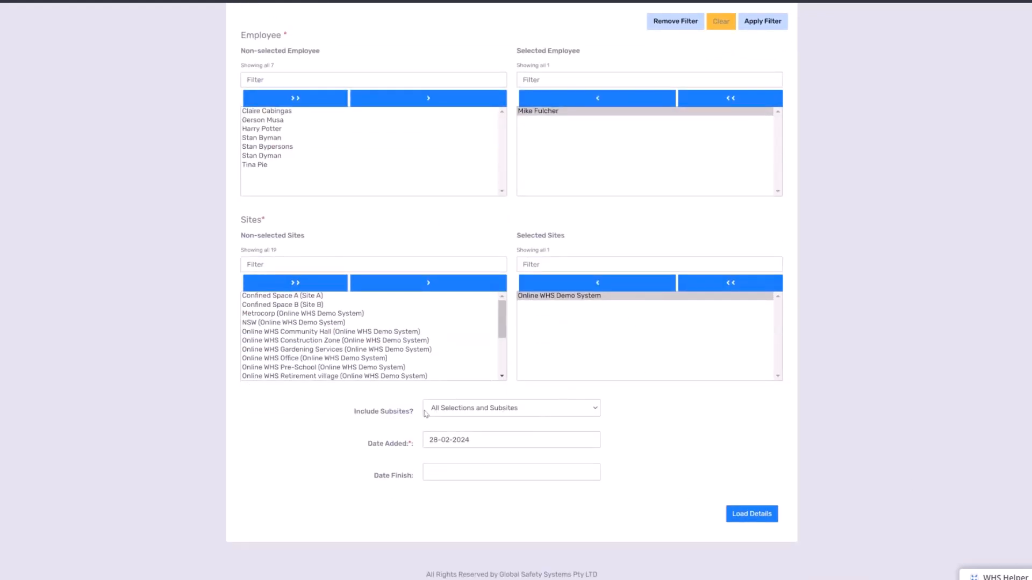
{"action": "left_click", "coordinate": [752, 516]}
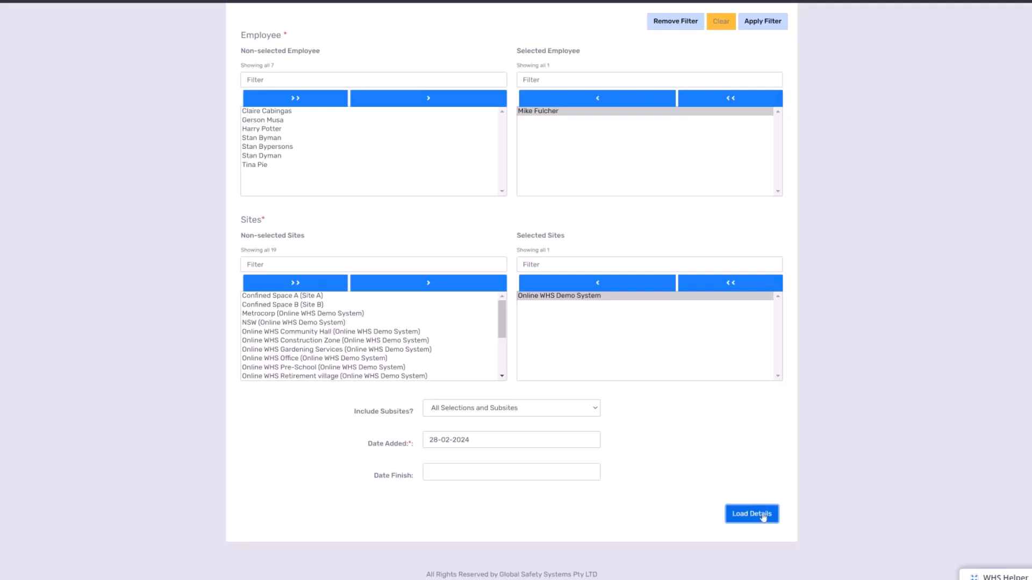
{"action": "left_click", "coordinate": [762, 515]}
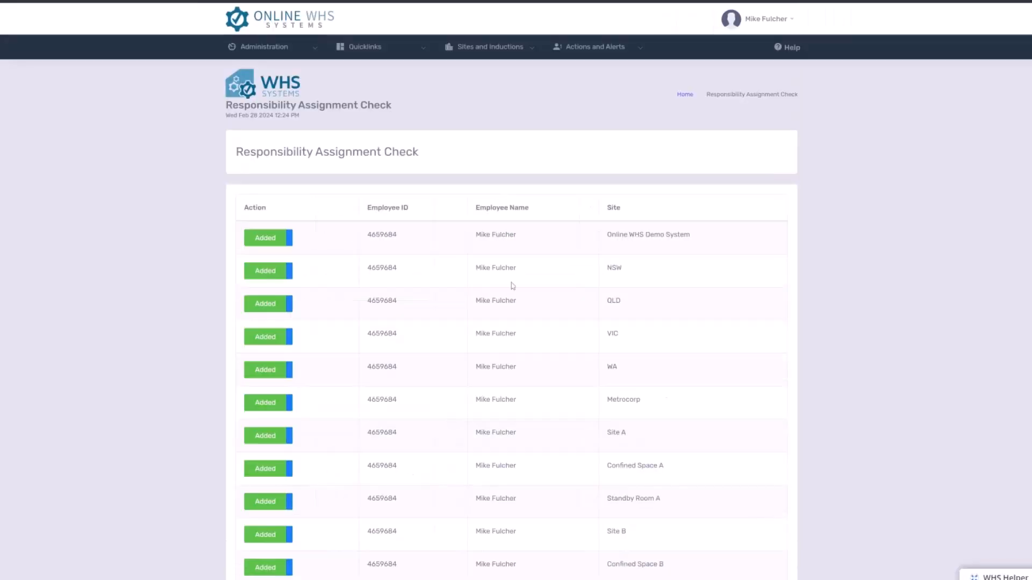
{"action": "scroll", "coordinate": [680, 341], "scroll_direction": "down", "scroll_amount": 4}
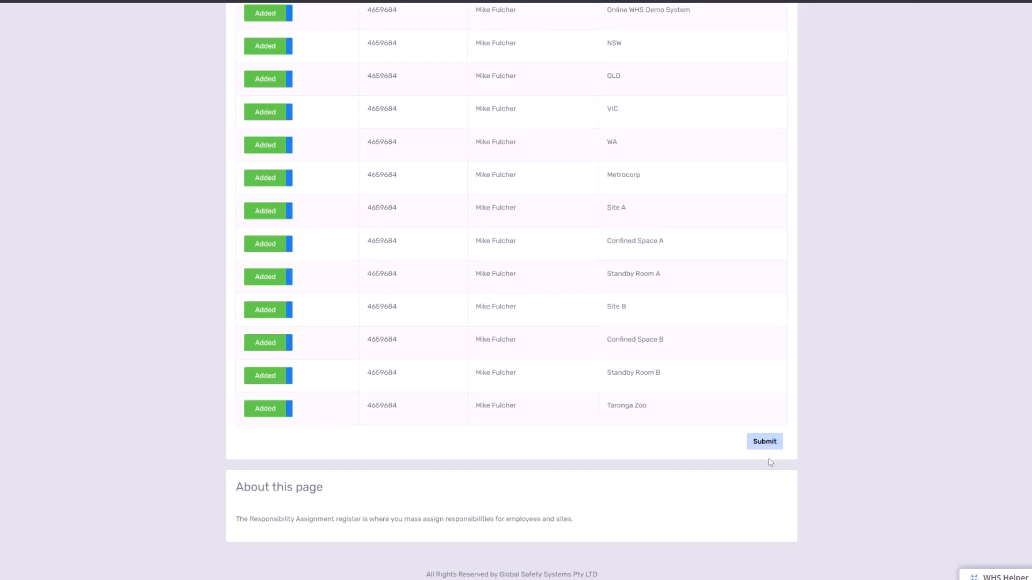
{"action": "left_click", "coordinate": [768, 445]}
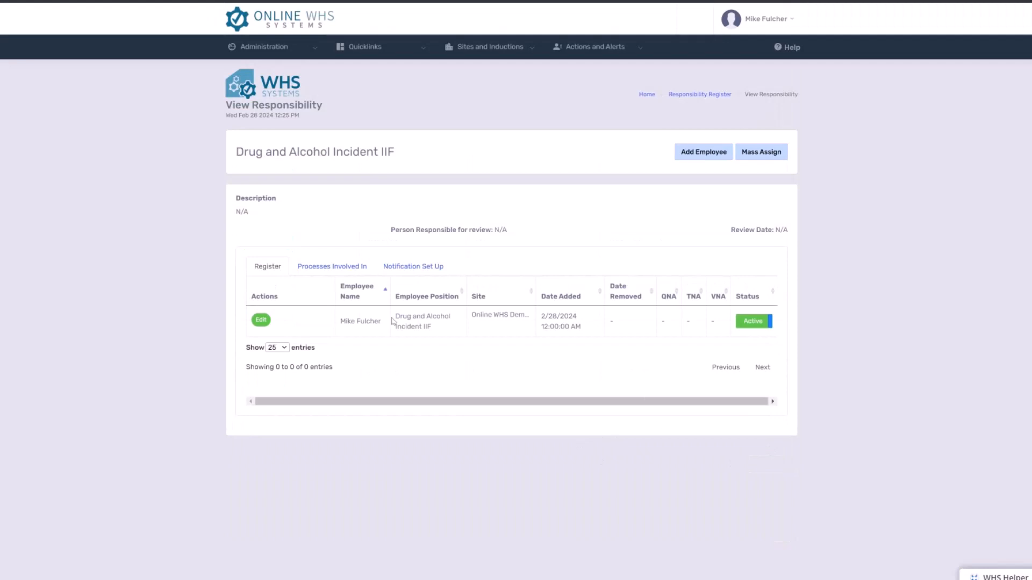
- Return to the dashboard and open the Incident Type Register from the Incident Register
{"action": "left_click", "coordinate": [240, 80]}
{"action": "scroll", "coordinate": [280, 462], "scroll_direction": "down", "scroll_amount": 1}
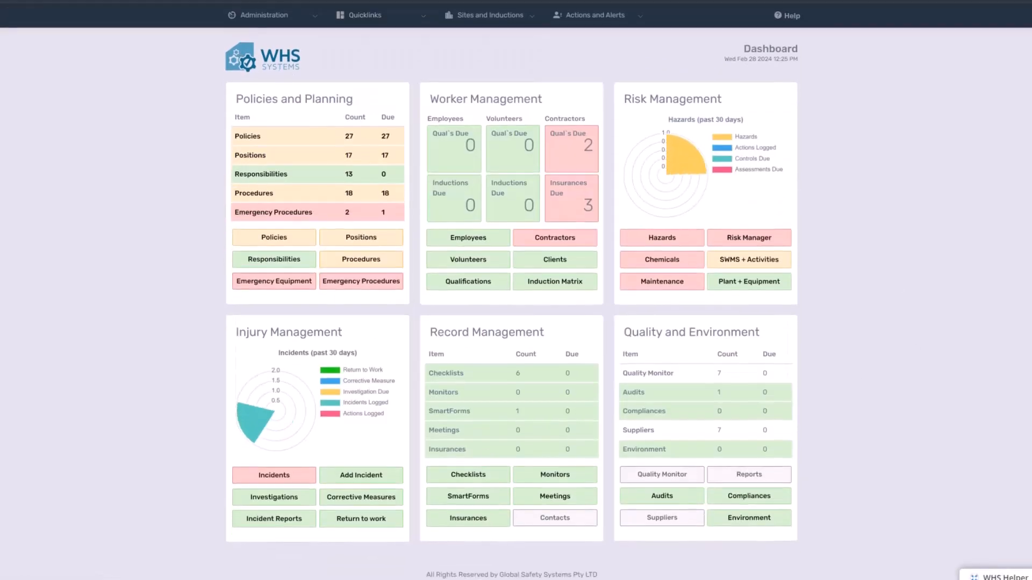
{"action": "left_click", "coordinate": [299, 476]}
{"action": "mouse_move", "coordinate": [522, 54]}
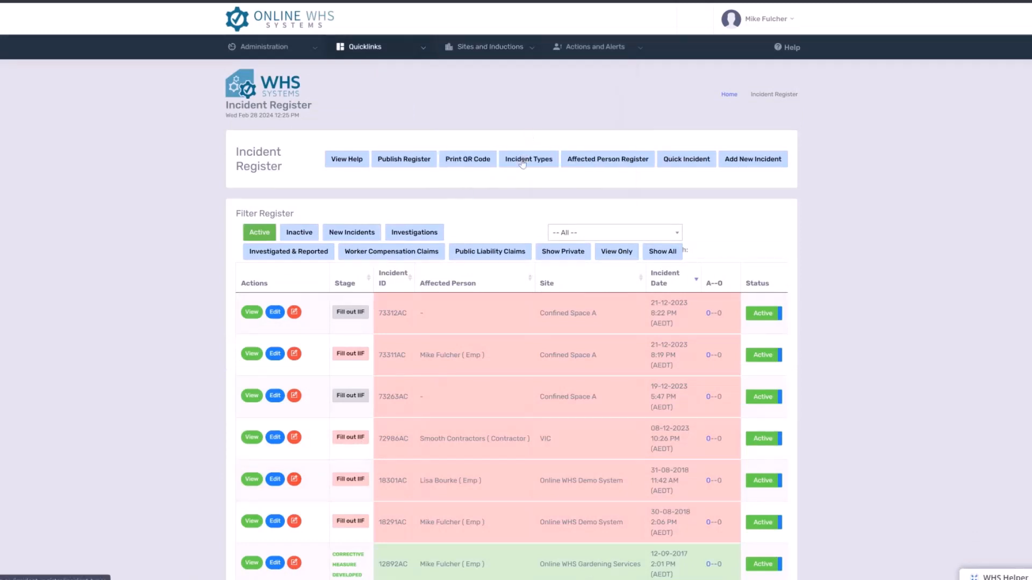
{"action": "left_click", "coordinate": [522, 162]}
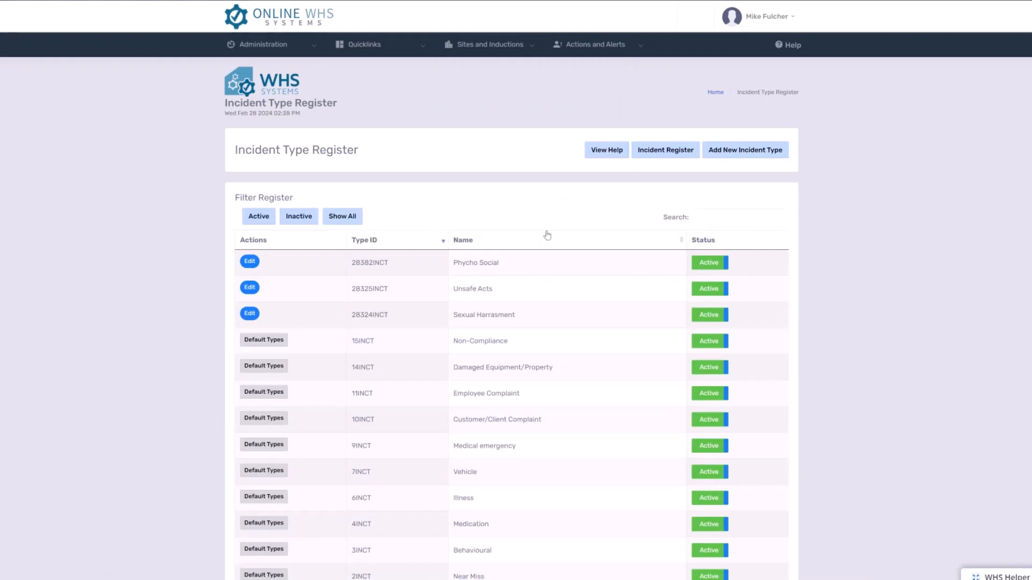
- Start a new incident type and name it "Drug and Alcohol Incident"
{"action": "left_click", "coordinate": [742, 154]}
{"action": "left_click", "coordinate": [623, 190]}
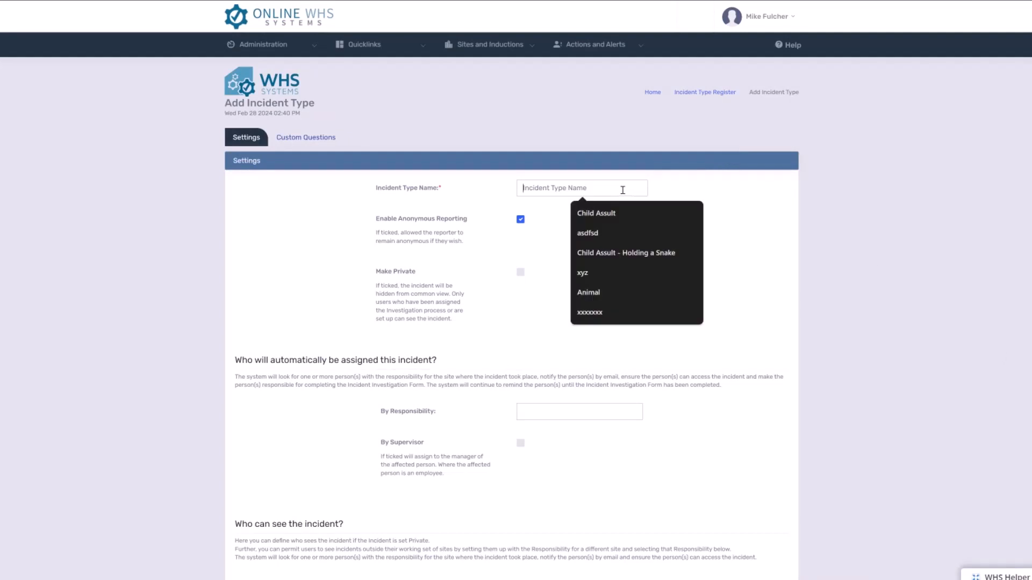
{"action": "type", "text": "Drug and Alcohol Incident"}
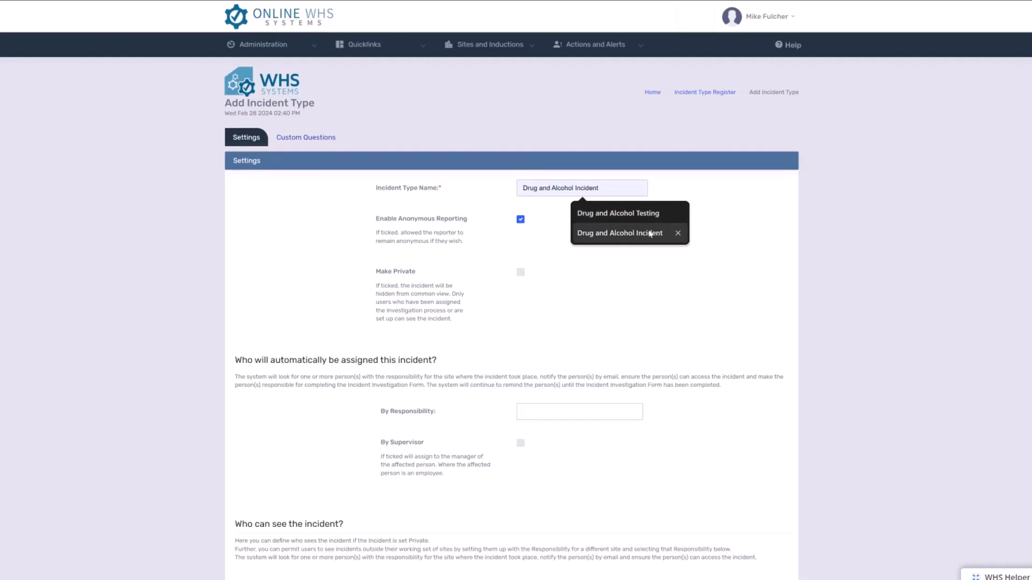
{"action": "left_click", "coordinate": [650, 233]}
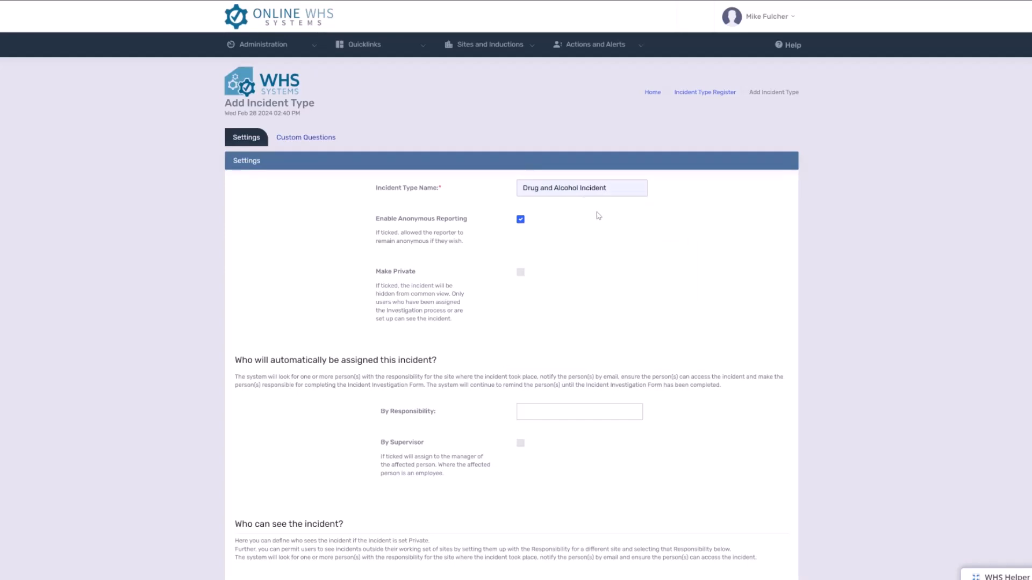
- Disable anonymous reporting for the incident type and make it private
{"action": "scroll", "coordinate": [380, 213], "scroll_direction": "down", "scroll_amount": 4}
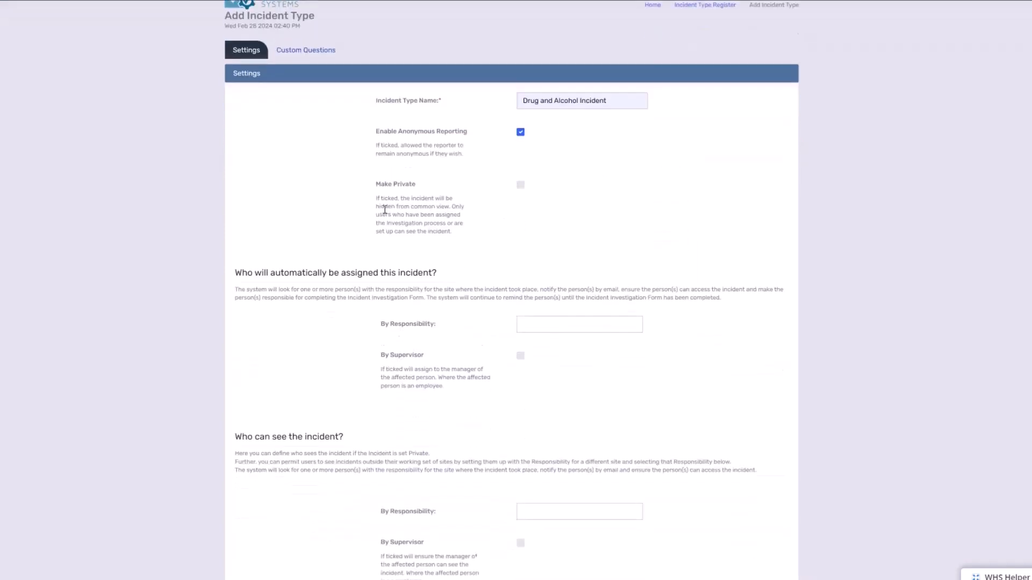
{"action": "scroll", "coordinate": [384, 204], "scroll_direction": "up", "scroll_amount": 4}
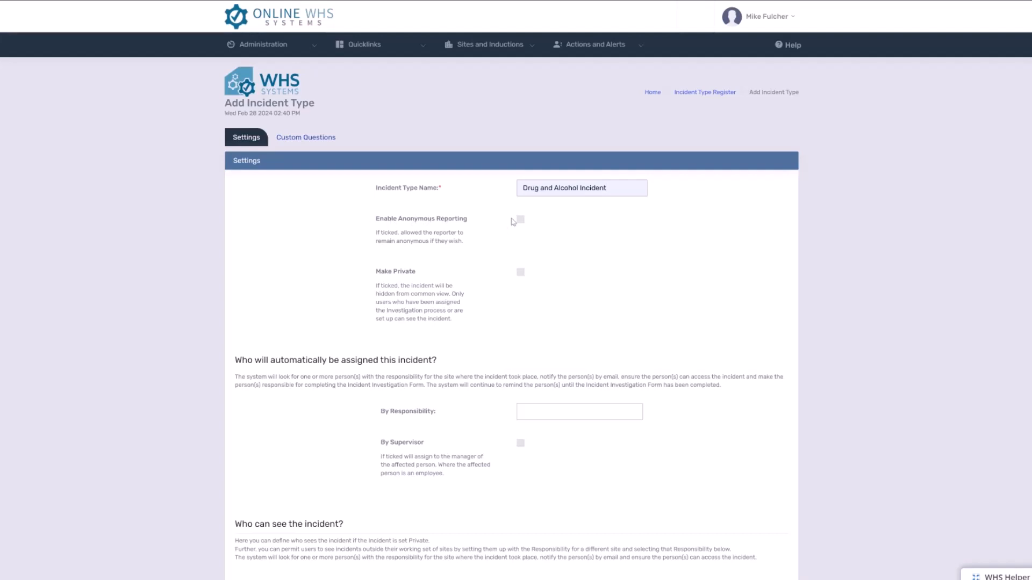
{"action": "double_click", "coordinate": [382, 270]}
{"action": "left_click", "coordinate": [521, 274]}
- Set Drug and Alcohol Incident IIF as the responsibility that is automatically assigned this incident
{"action": "scroll", "coordinate": [551, 272], "scroll_direction": "down", "scroll_amount": 2}
{"action": "scroll", "coordinate": [549, 272], "scroll_direction": "down", "scroll_amount": 3}
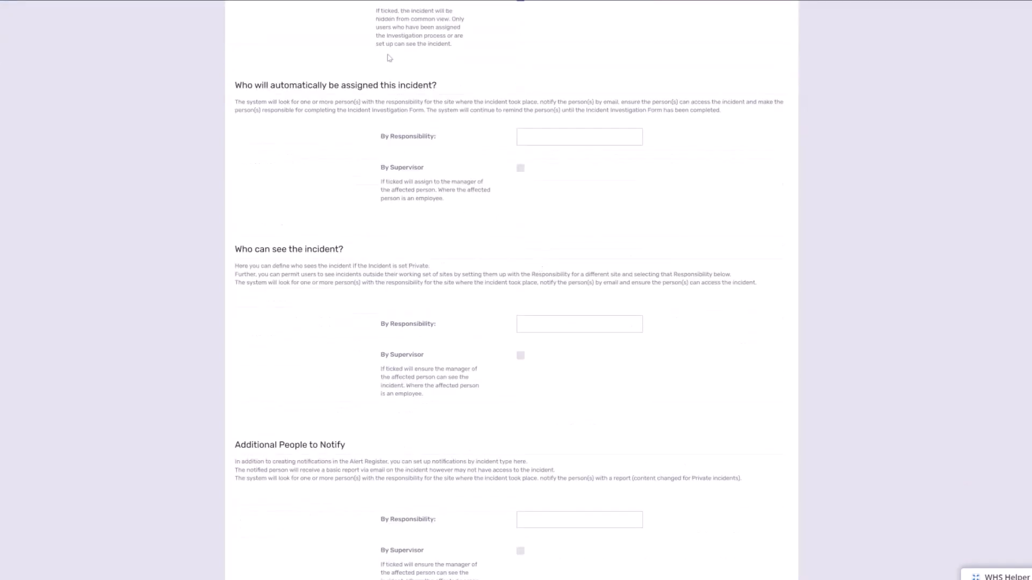
{"action": "left_click_drag", "start_coordinate": [305, 85], "coordinate": [567, 107]}
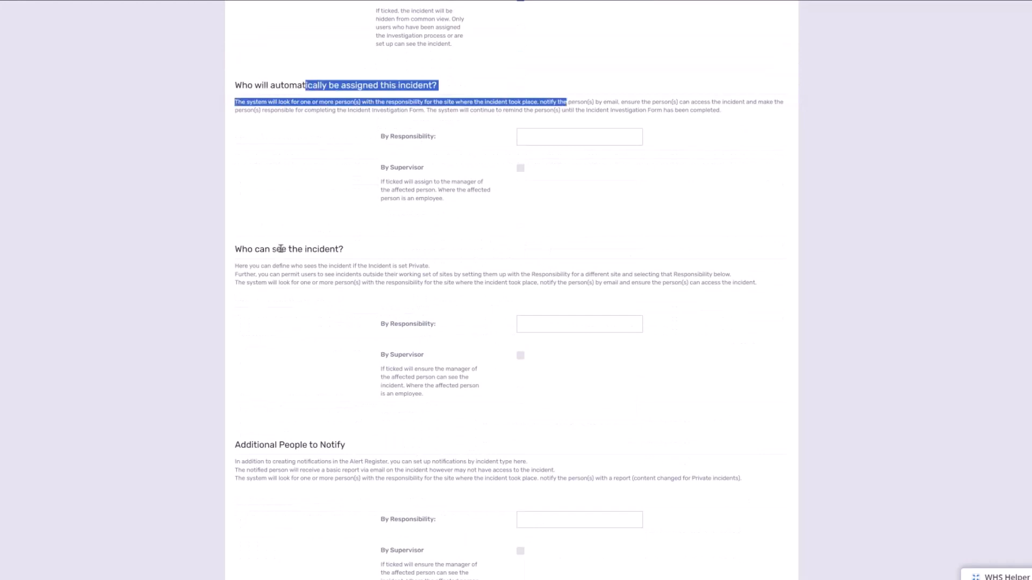
{"action": "left_click_drag", "start_coordinate": [282, 249], "coordinate": [383, 253]}
{"action": "scroll", "coordinate": [383, 253], "scroll_direction": "up", "scroll_amount": 4}
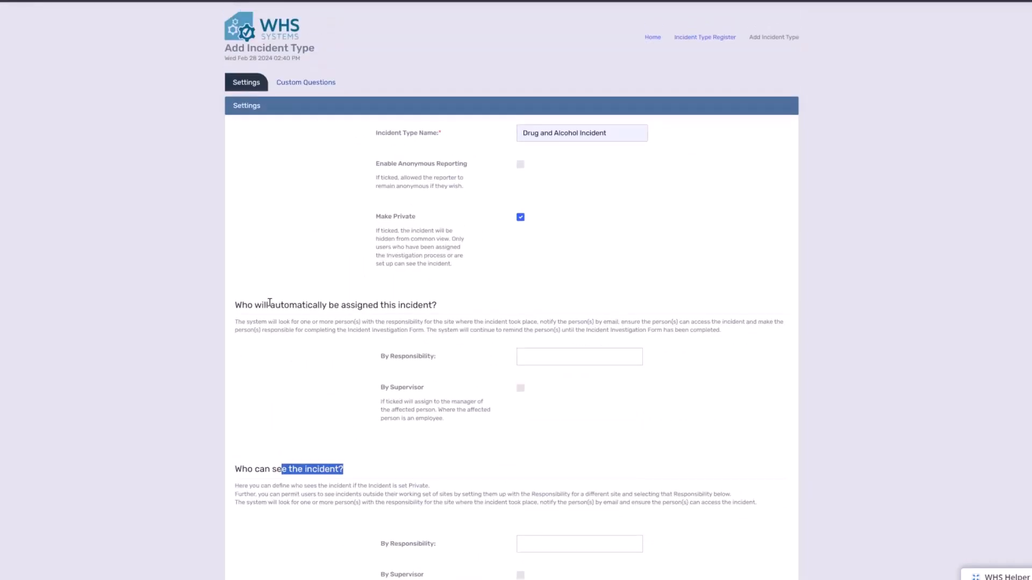
{"action": "left_click", "coordinate": [588, 358]}
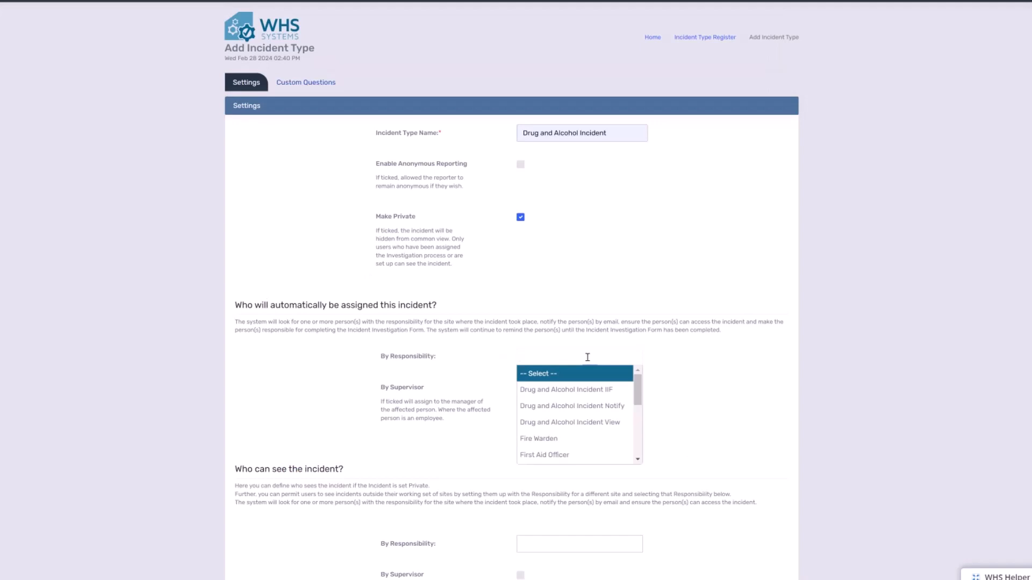
{"action": "left_click", "coordinate": [613, 391]}
- Set Drug and Alcohol Incident View as the responsibility that can see the incident
{"action": "scroll", "coordinate": [609, 401], "scroll_direction": "down", "scroll_amount": 2}
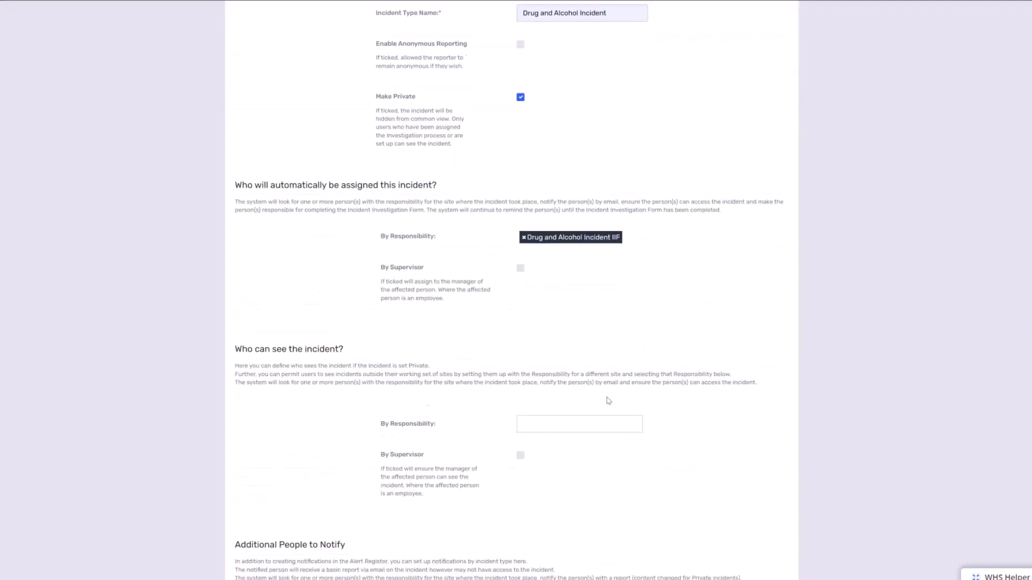
{"action": "scroll", "coordinate": [608, 400], "scroll_direction": "down", "scroll_amount": 2}
{"action": "left_click", "coordinate": [561, 332]}
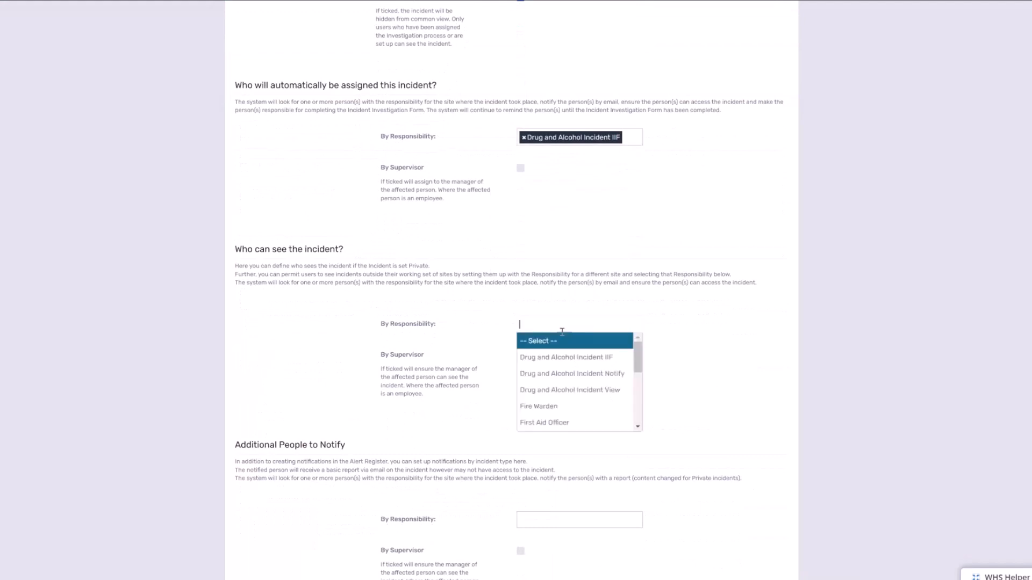
{"action": "left_click", "coordinate": [591, 391]}
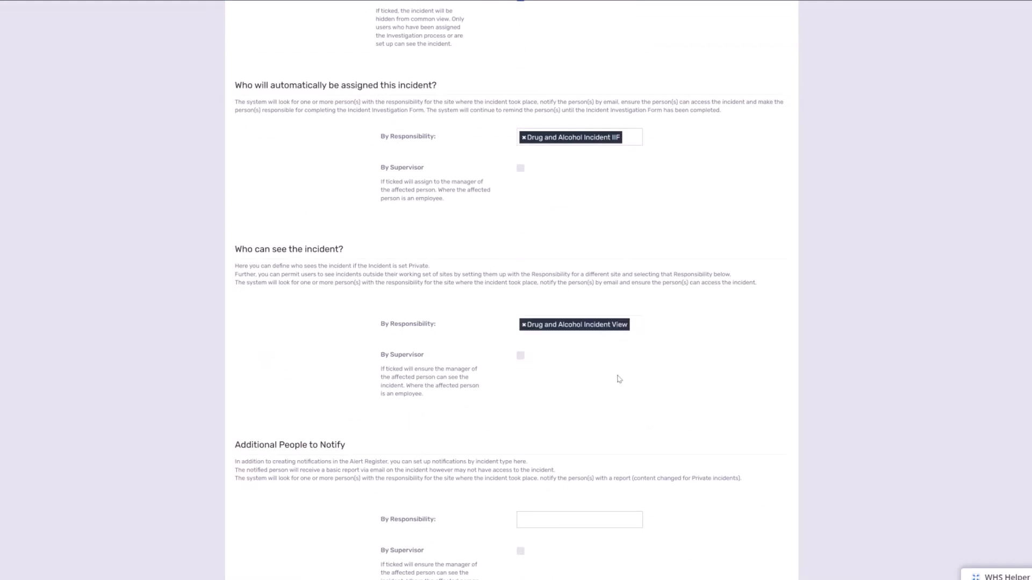
- Set Drug and Alcohol Incident Notify as the responsibility for additional people to notify
{"action": "scroll", "coordinate": [613, 382], "scroll_direction": "down", "scroll_amount": 2}
{"action": "left_click", "coordinate": [570, 402]}
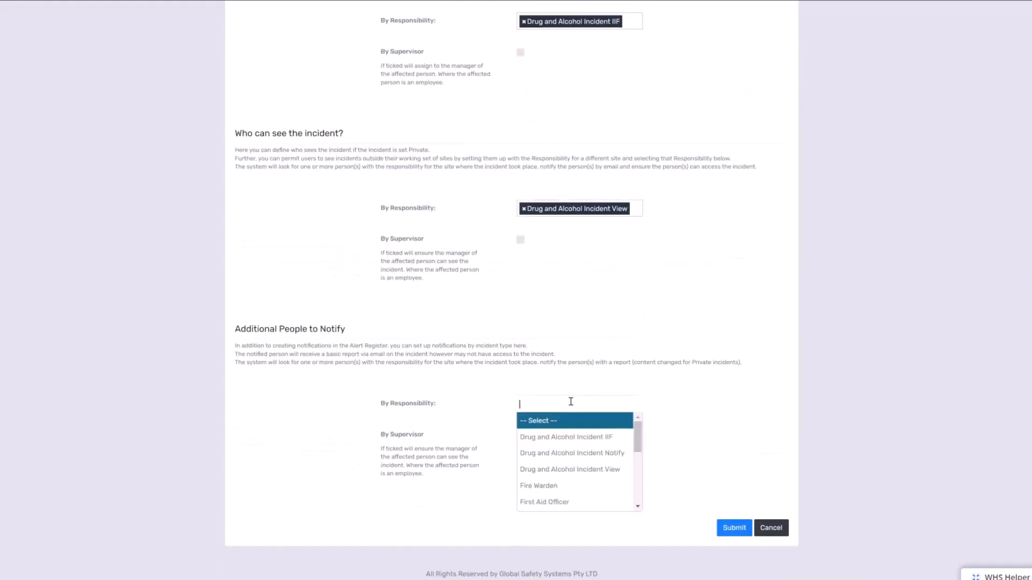
{"action": "left_click", "coordinate": [598, 453]}
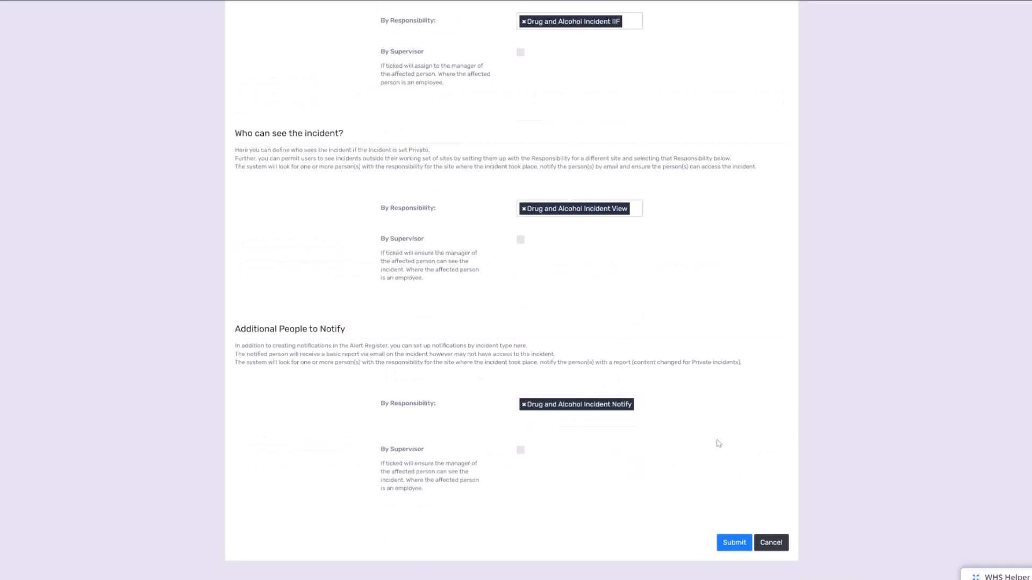
{"action": "scroll", "coordinate": [719, 443], "scroll_direction": "up", "scroll_amount": 3}
{"action": "scroll", "coordinate": [718, 443], "scroll_direction": "down", "scroll_amount": 1}
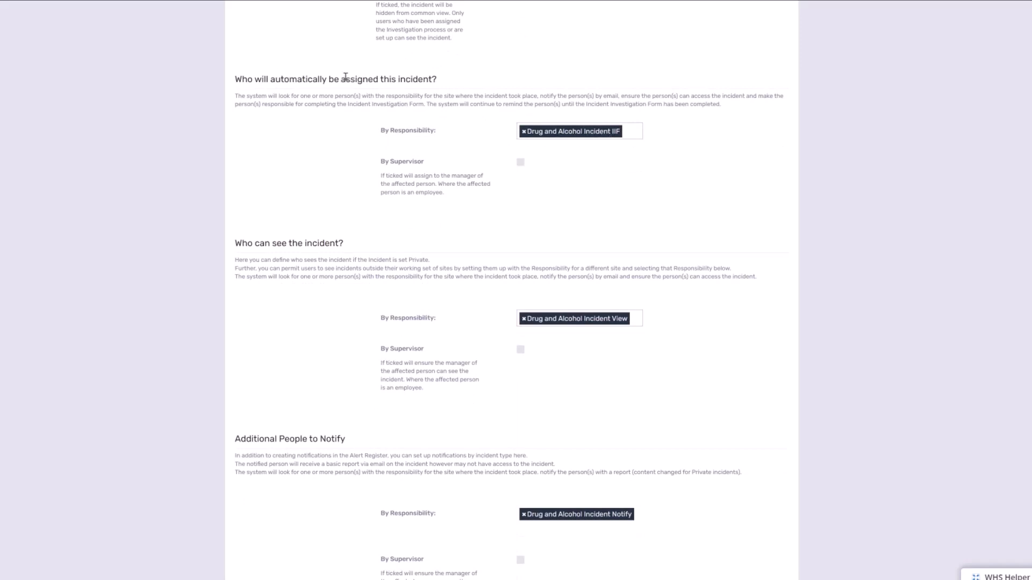
{"action": "left_click_drag", "start_coordinate": [334, 79], "coordinate": [442, 81]}
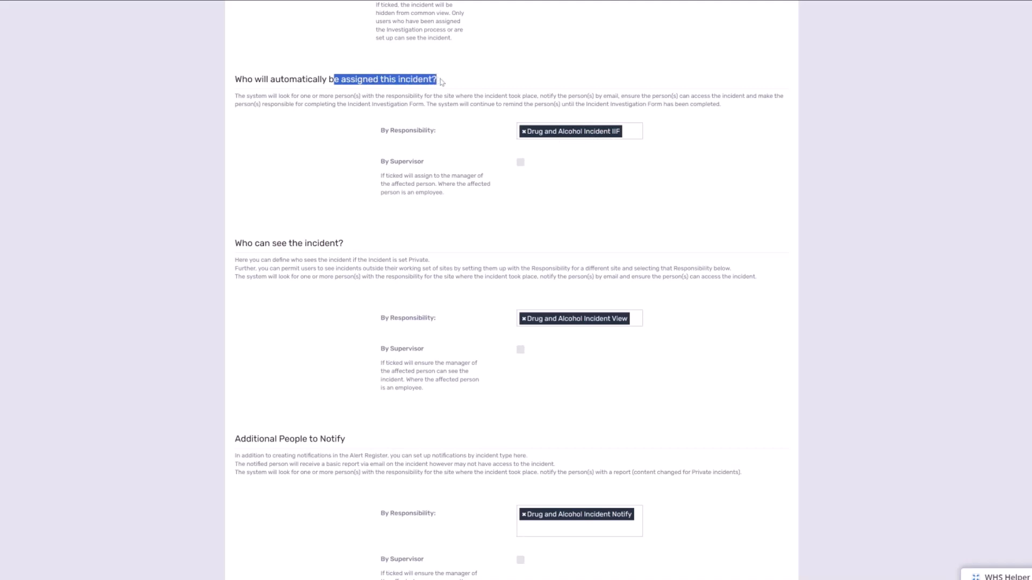
{"action": "left_click", "coordinate": [466, 118]}
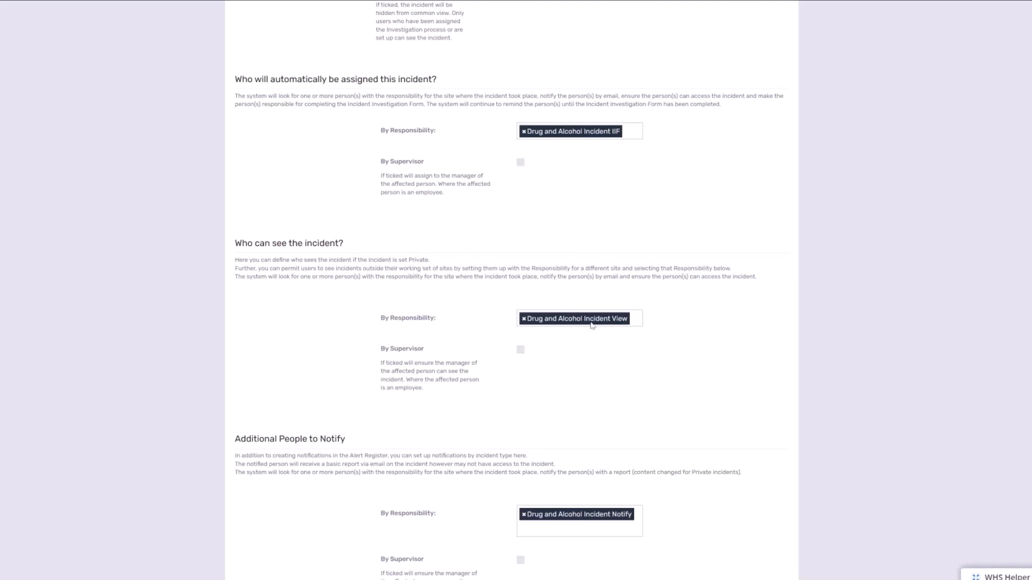
- Enable notifying the affected person's supervisor under Additional People to Notify and submit the incident type settings
{"action": "scroll", "coordinate": [739, 343], "scroll_direction": "down", "scroll_amount": 2}
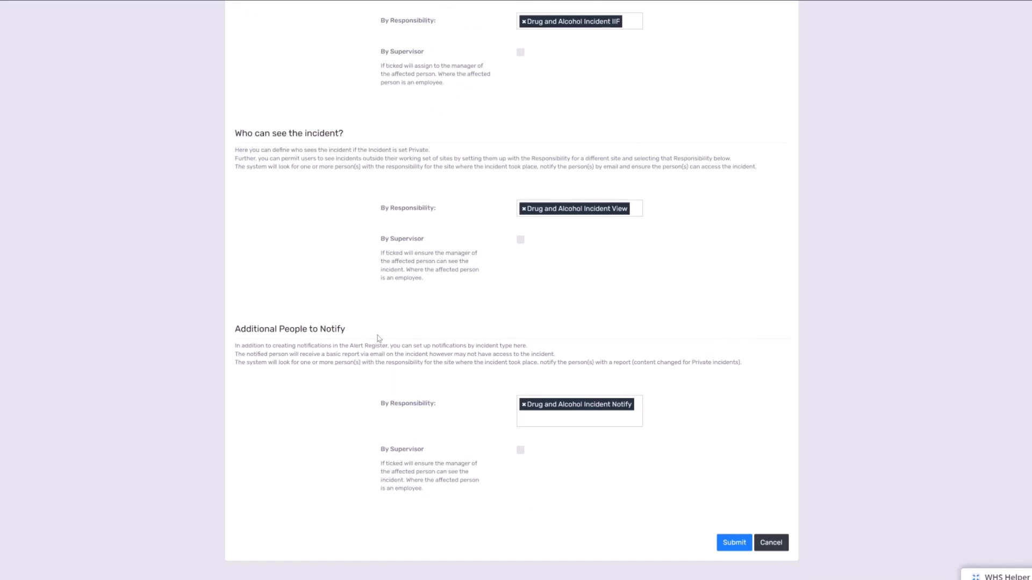
{"action": "scroll", "coordinate": [392, 333], "scroll_direction": "up", "scroll_amount": 2}
{"action": "scroll", "coordinate": [392, 333], "scroll_direction": "up", "scroll_amount": 4}
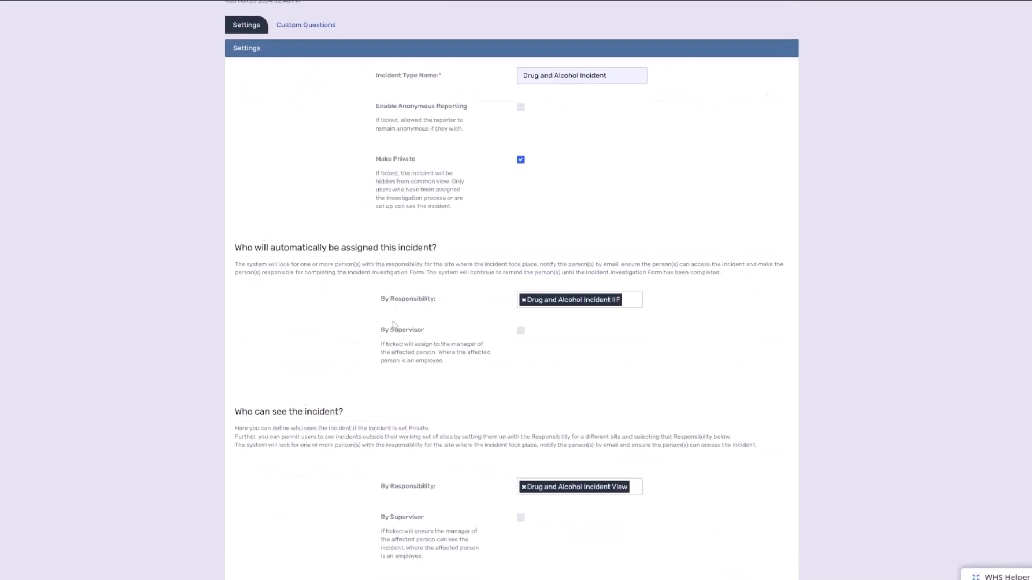
{"action": "scroll", "coordinate": [624, 129], "scroll_direction": "down", "scroll_amount": 6}
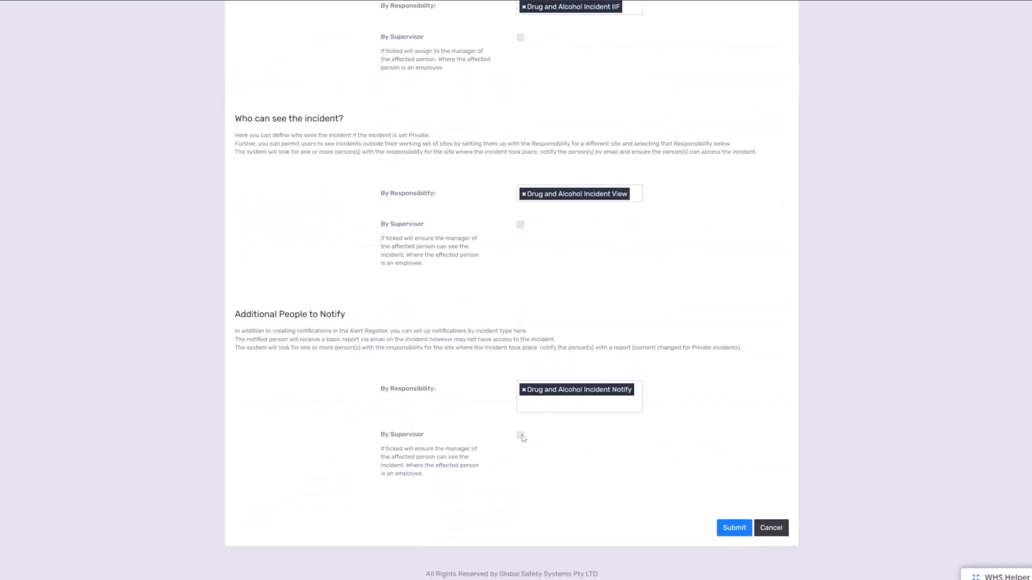
{"action": "left_click", "coordinate": [520, 436]}
{"action": "scroll", "coordinate": [757, 386], "scroll_direction": "up", "scroll_amount": 7}
{"action": "scroll", "coordinate": [757, 387], "scroll_direction": "down", "scroll_amount": 4}
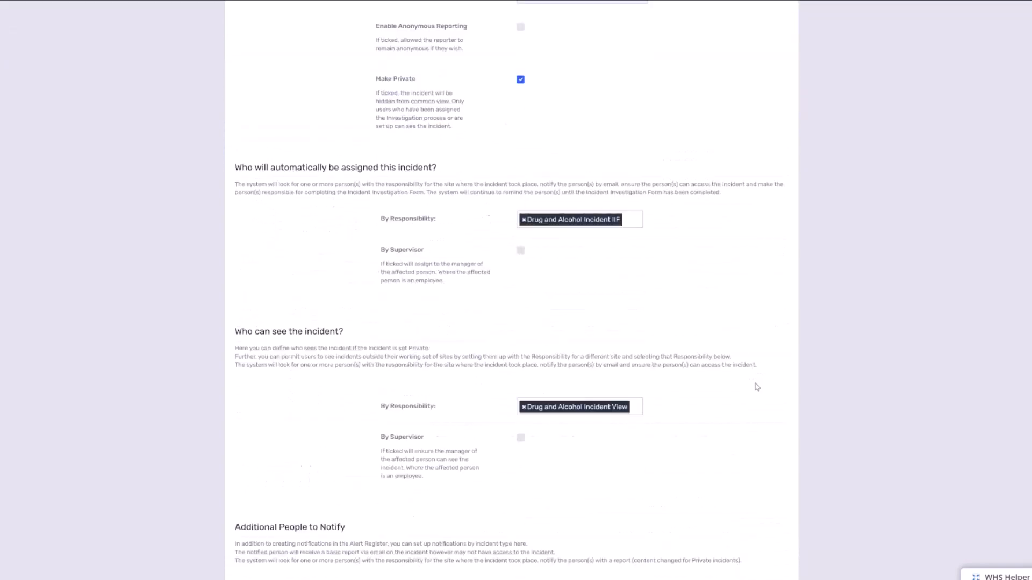
{"action": "scroll", "coordinate": [757, 387], "scroll_direction": "down", "scroll_amount": 4}
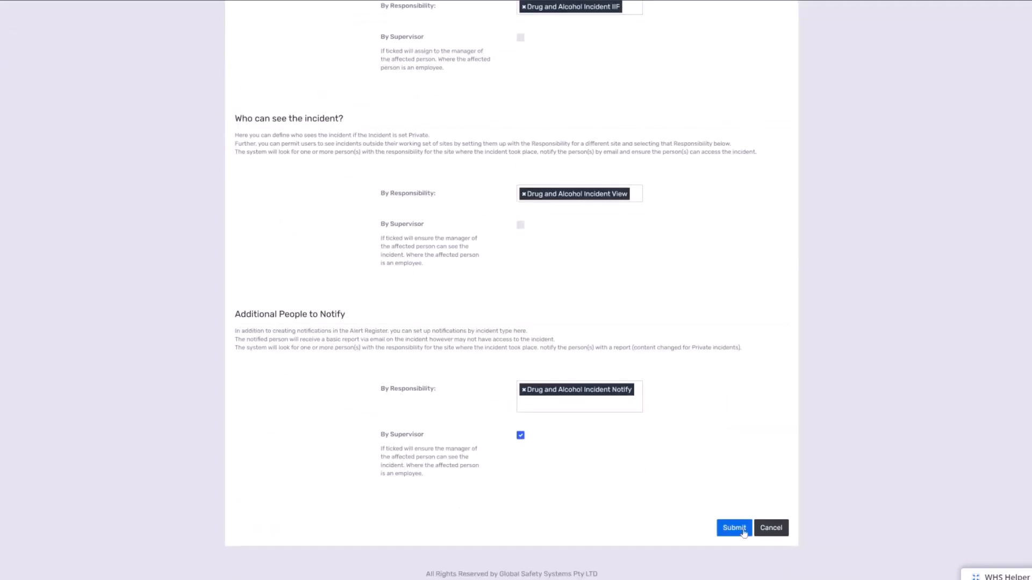
{"action": "left_click", "coordinate": [744, 531]}
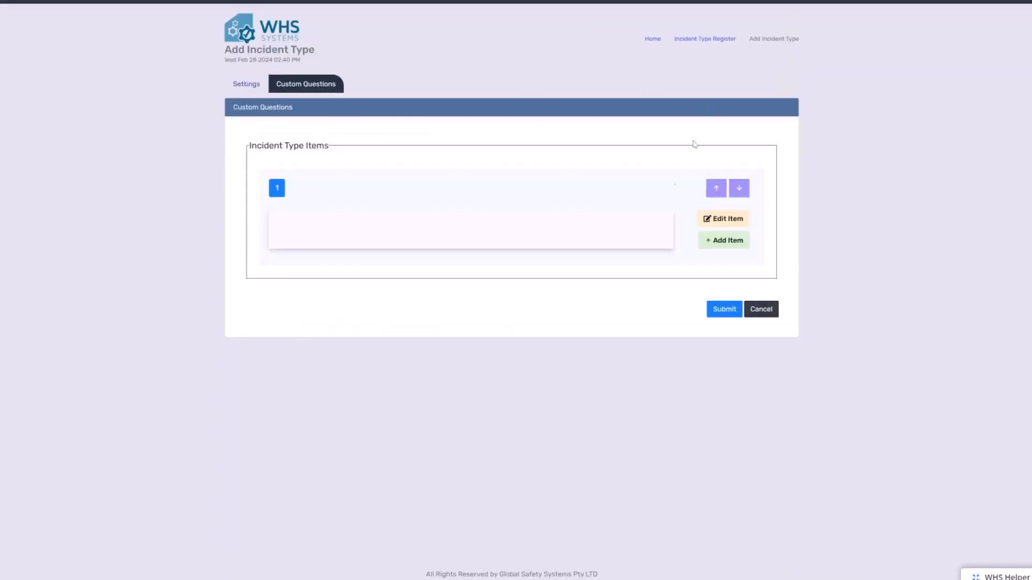
- Add a second custom question item and save item 1 as a Text - Single Line question reading "What was the substance detected?"
{"action": "left_click", "coordinate": [731, 246]}
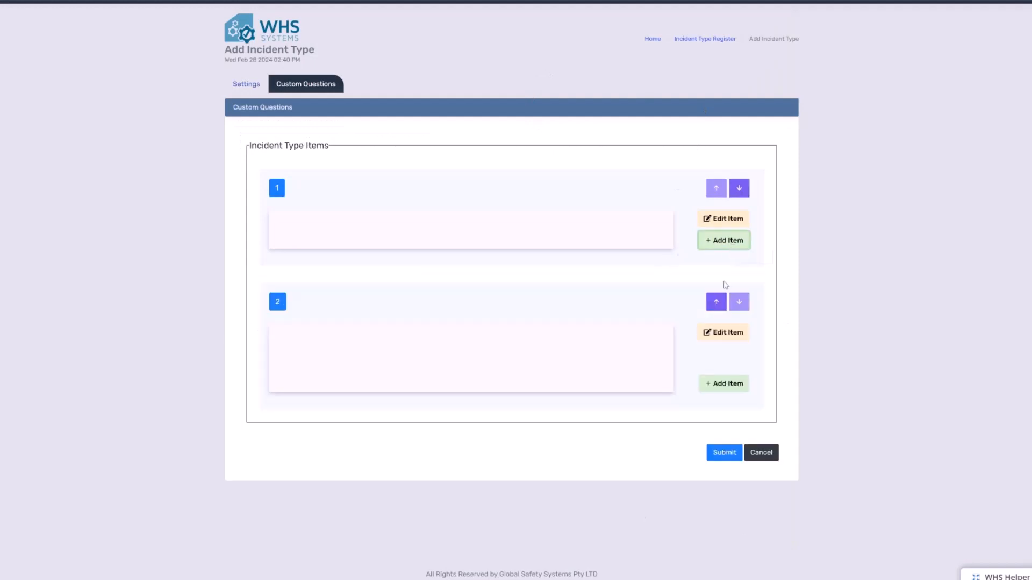
{"action": "left_click", "coordinate": [721, 220]}
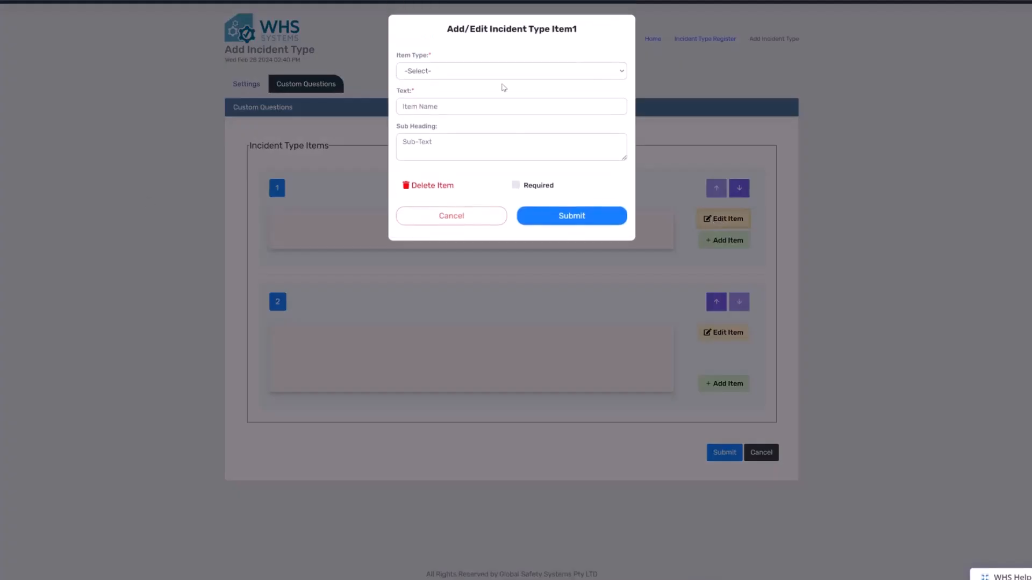
{"action": "left_click", "coordinate": [490, 72]}
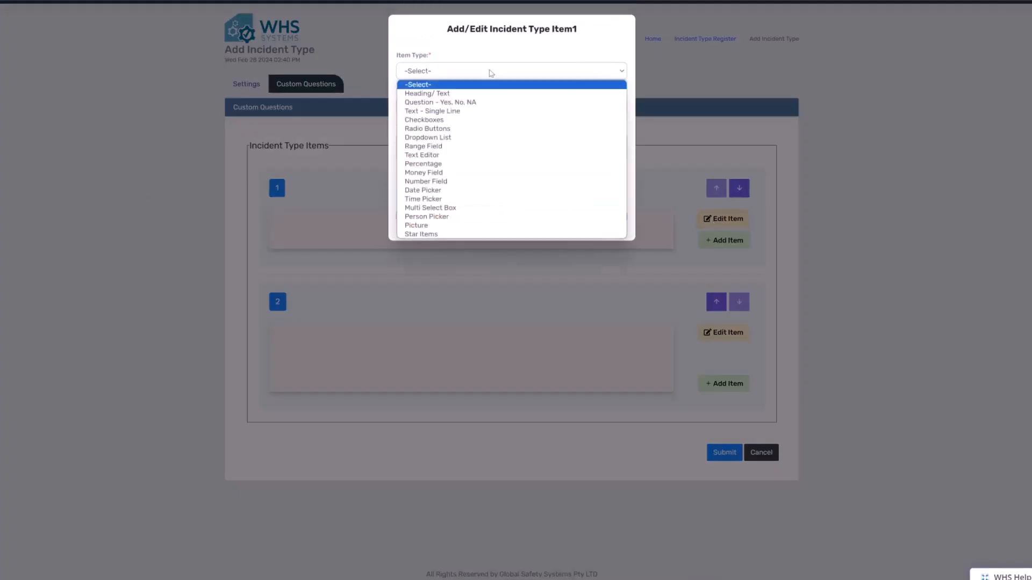
{"action": "left_click", "coordinate": [478, 111]}
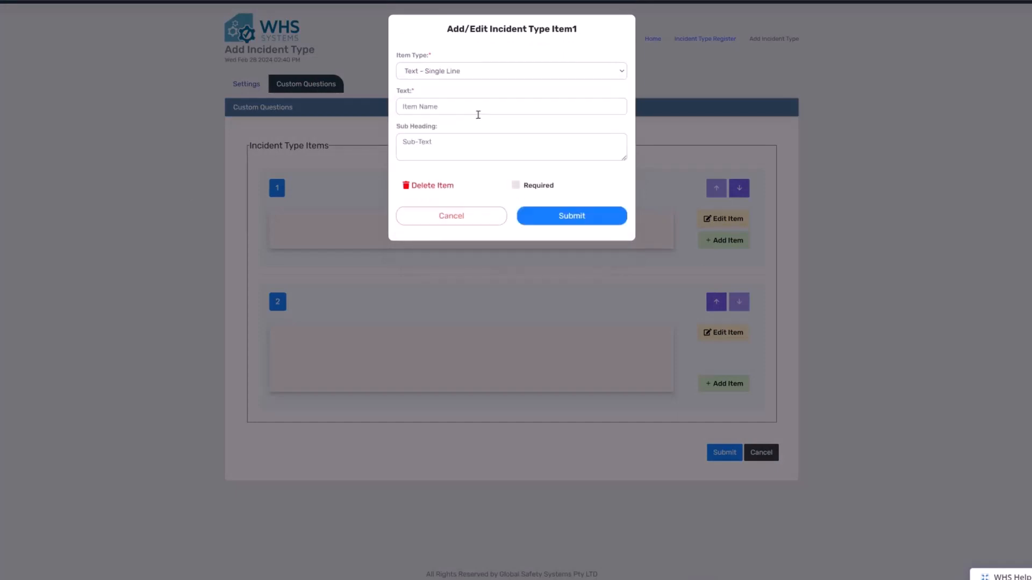
{"action": "left_click", "coordinate": [476, 106]}
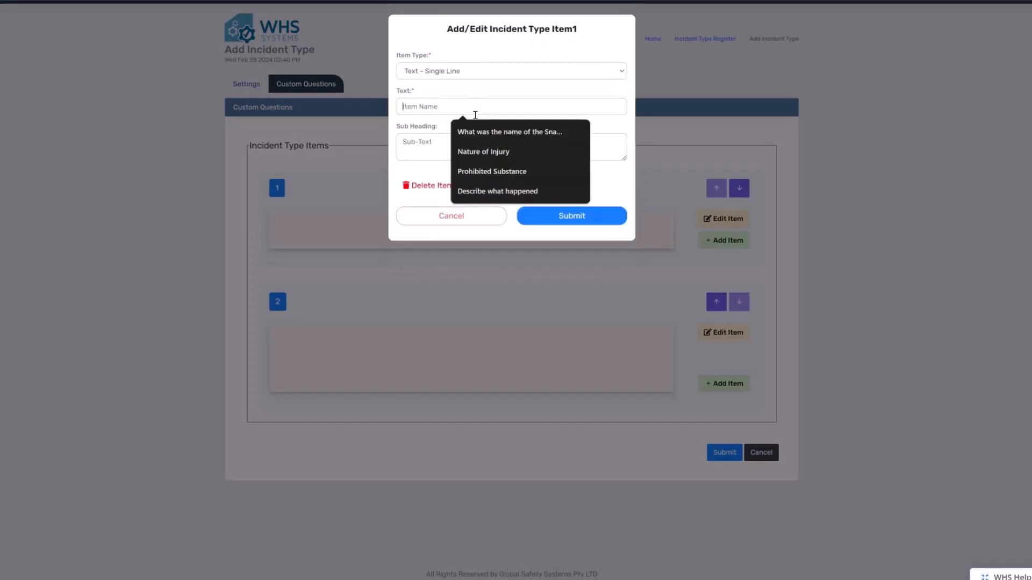
{"action": "type", "text": "Wha"}
{"action": "type", "text": "t was "}
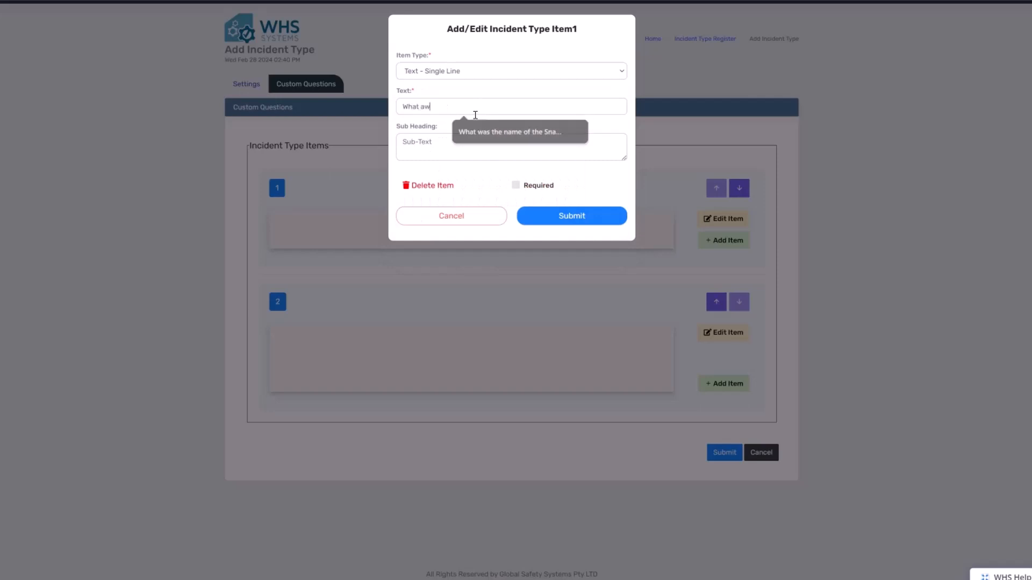
{"action": "type", "text": "the sus"}
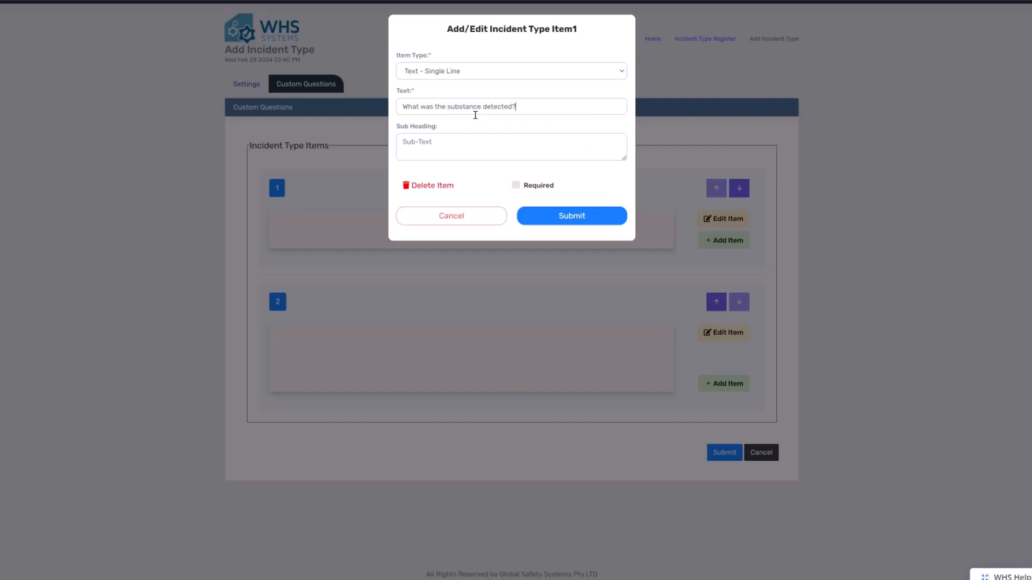
{"action": "left_click", "coordinate": [552, 220]}
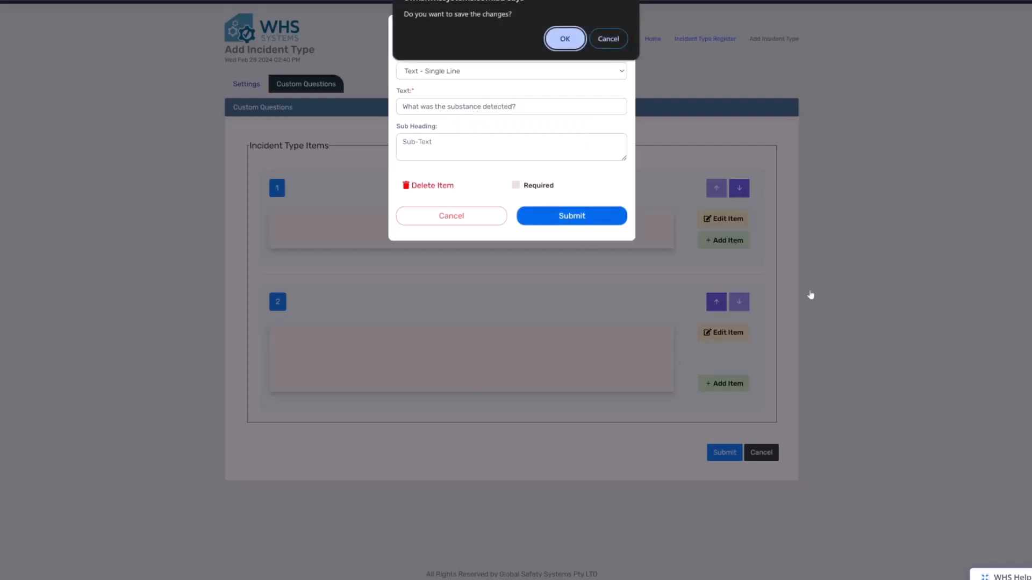
{"action": "left_click", "coordinate": [564, 38]}
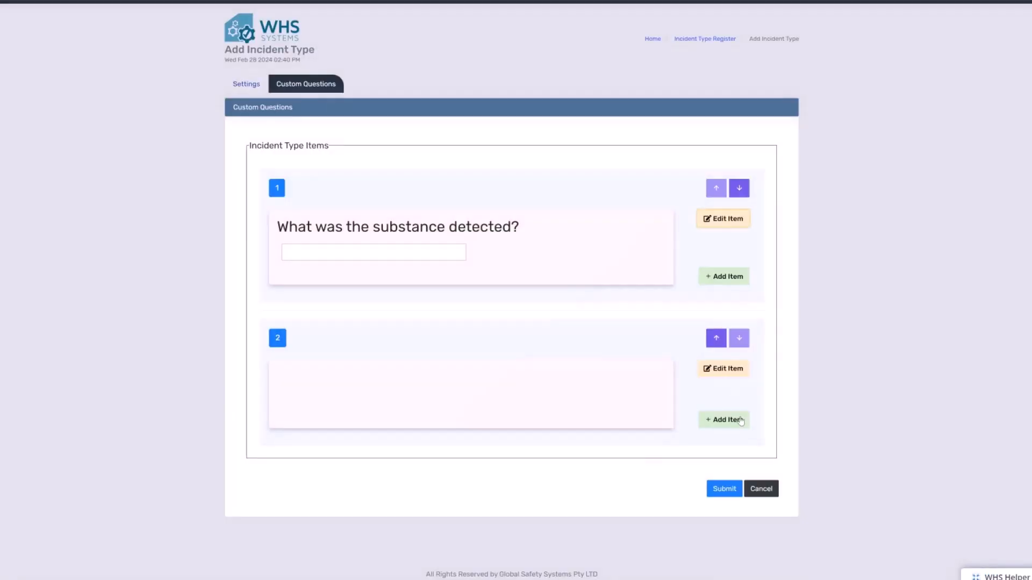
- Save custom question item 2 as a Text Editor item reading "Please describe" and submit the custom questions
{"action": "left_click", "coordinate": [730, 366]}
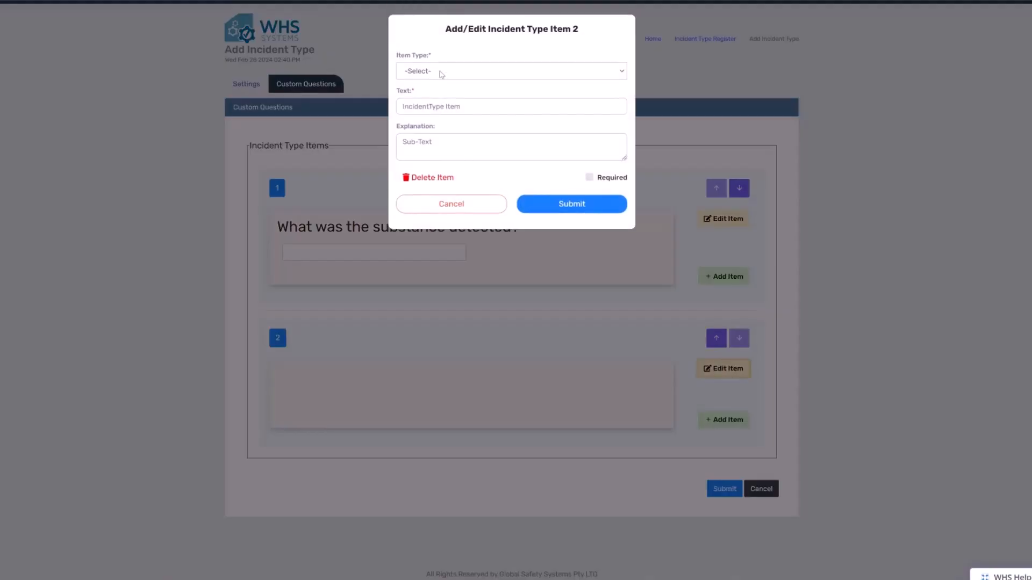
{"action": "left_click", "coordinate": [440, 72]}
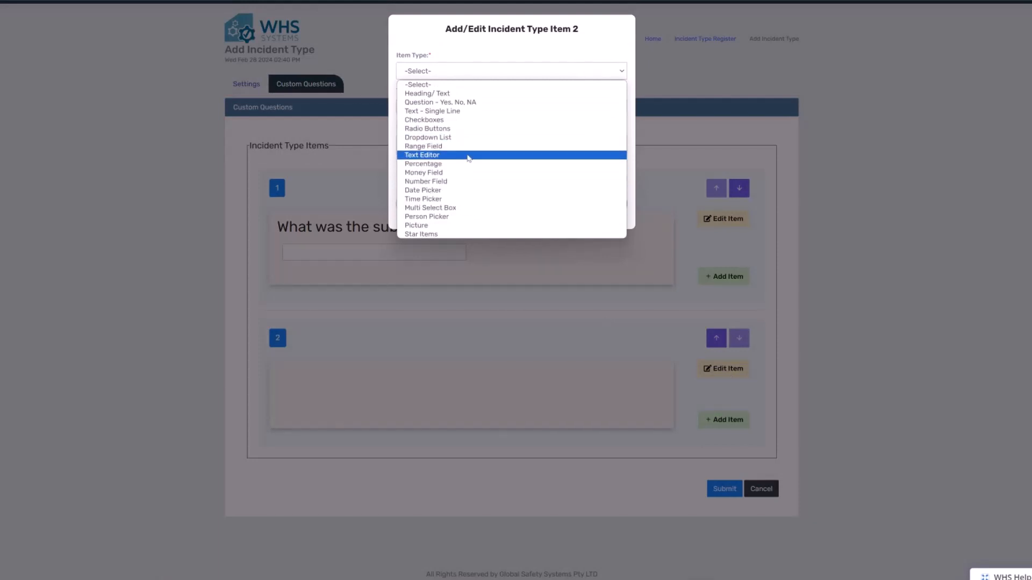
{"action": "left_click", "coordinate": [468, 155]}
{"action": "left_click", "coordinate": [471, 110]}
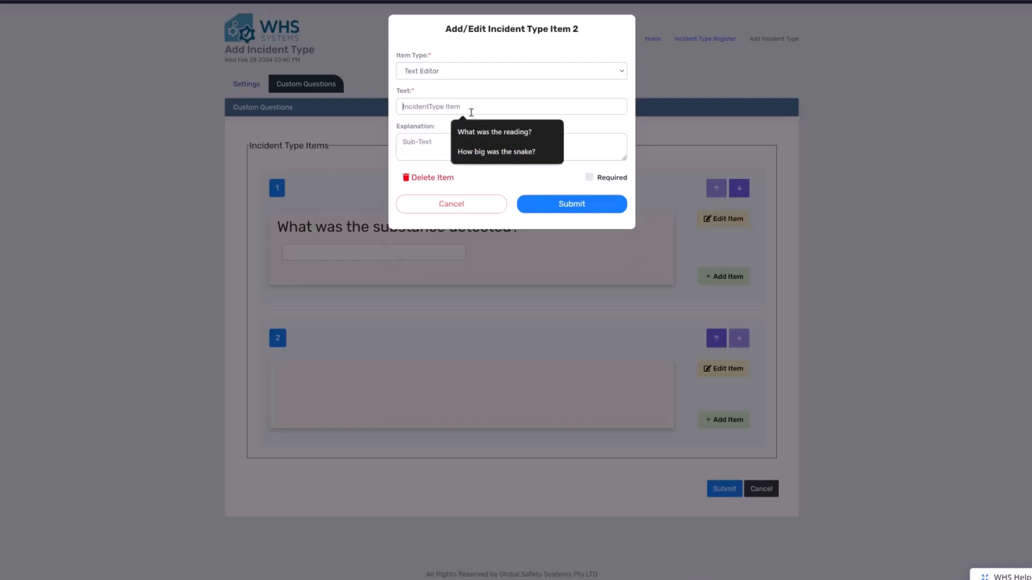
{"action": "type", "text": "Please "}
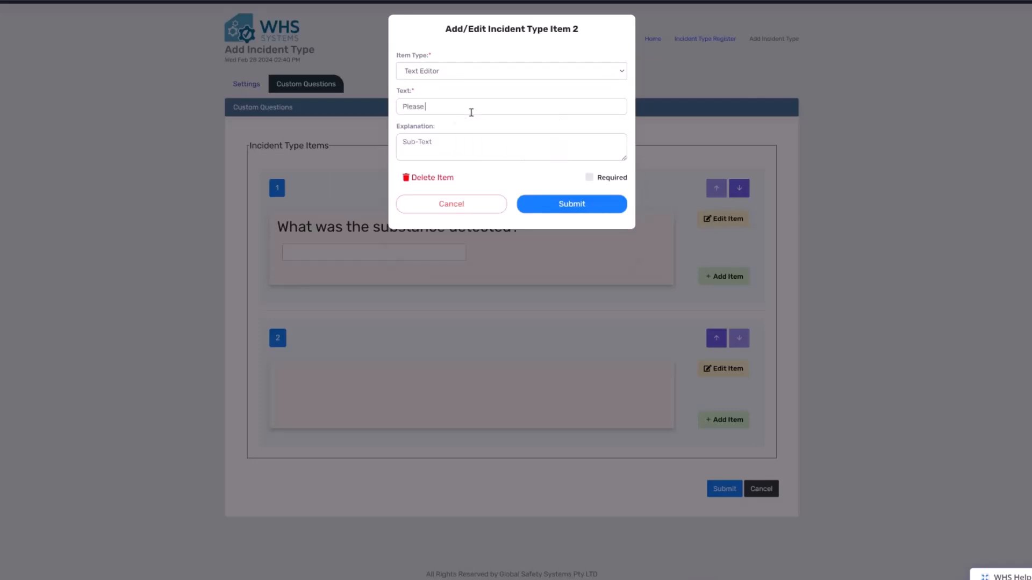
{"action": "type", "text": "describe"}
{"action": "left_click", "coordinate": [529, 207]}
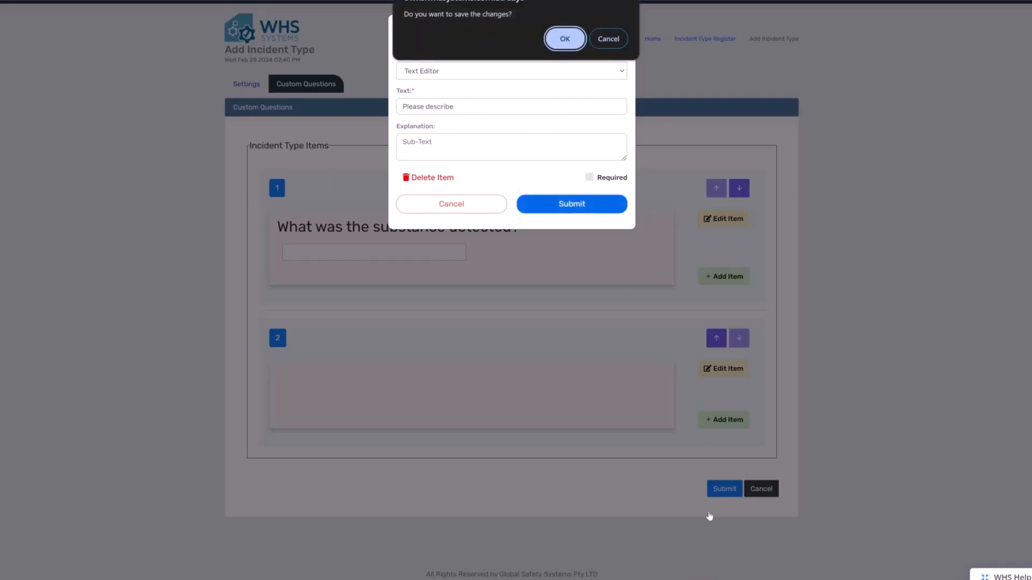
{"action": "left_click", "coordinate": [566, 41]}
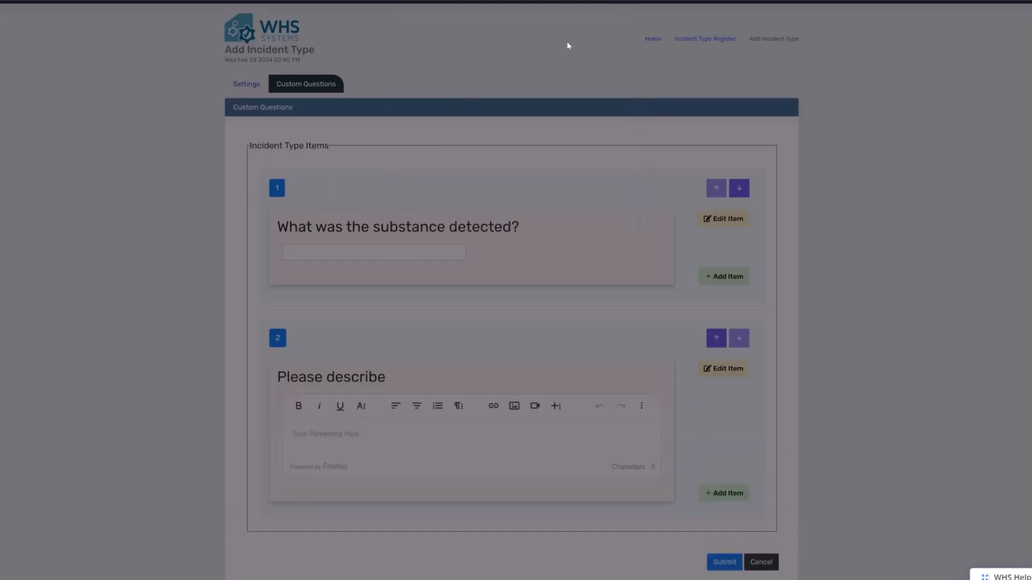
{"action": "scroll", "coordinate": [630, 369], "scroll_direction": "down", "scroll_amount": 1}
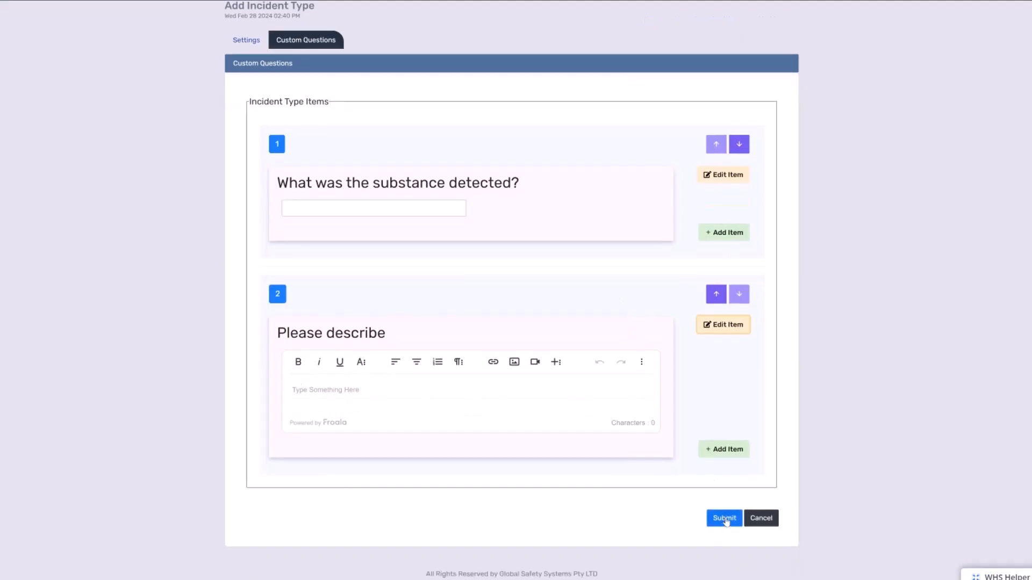
{"action": "left_click", "coordinate": [725, 518]}
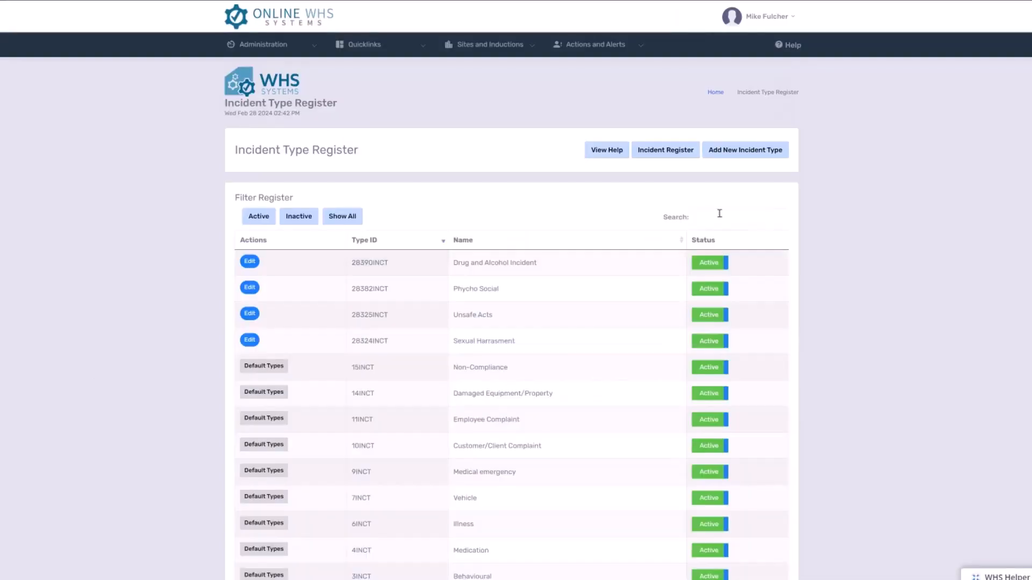
- Return to the dashboard and start a new incident from Injury Management
{"action": "mouse_move", "coordinate": [269, 45]}
{"action": "left_click_drag", "start_coordinate": [143, 113], "coordinate": [248, 86]}
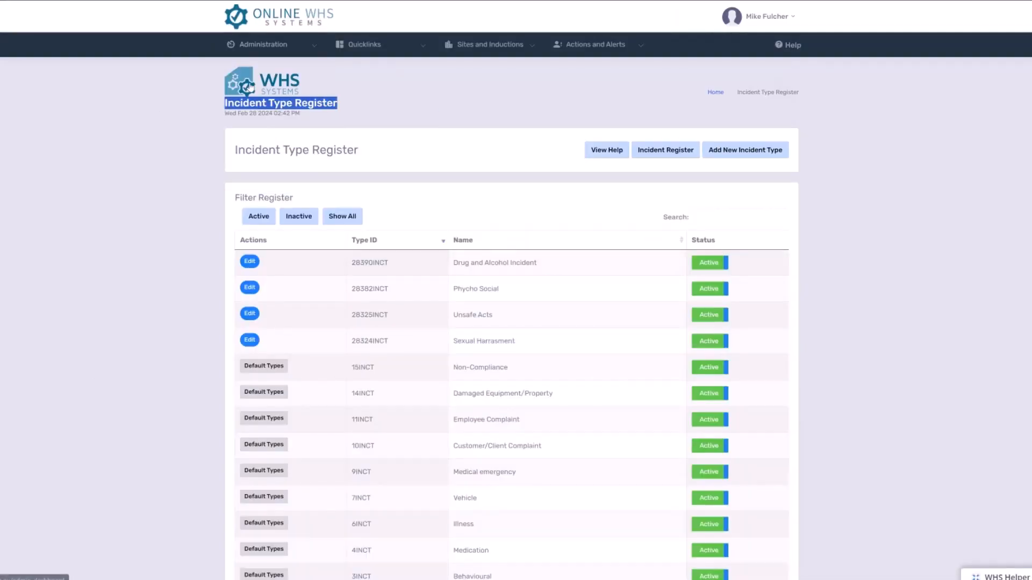
{"action": "left_click", "coordinate": [269, 85]}
{"action": "scroll", "coordinate": [418, 454], "scroll_direction": "down", "scroll_amount": 1}
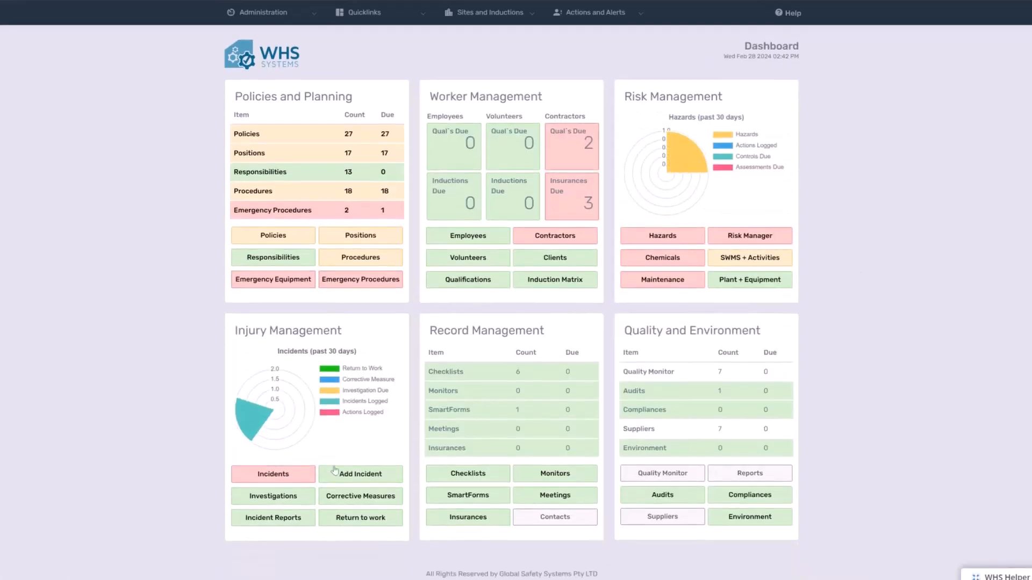
{"action": "left_click", "coordinate": [385, 475]}
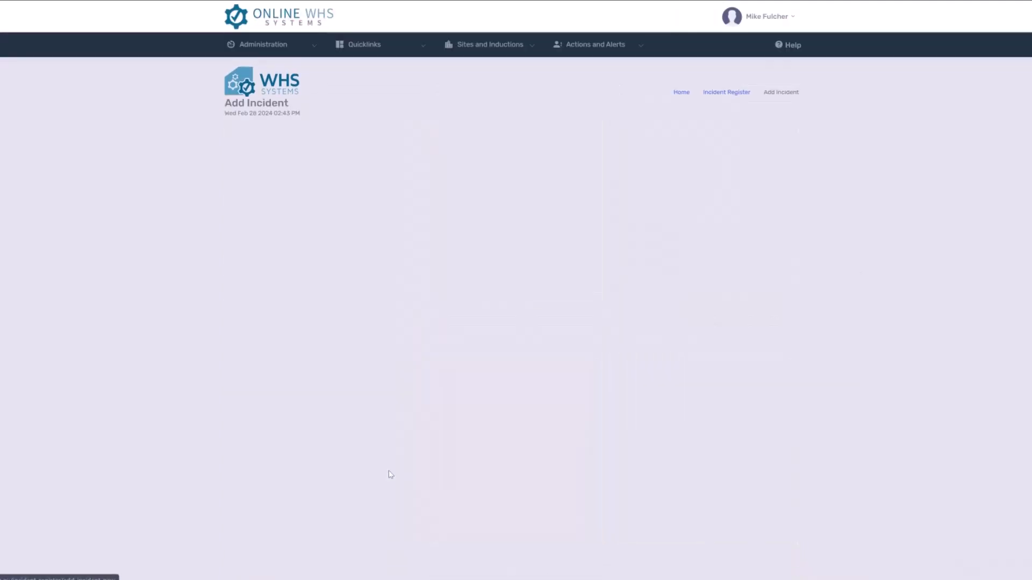
- Set the new incident's site to NSW and its incident type to Drug and Alcohol Incident
{"action": "left_click", "coordinate": [460, 243]}
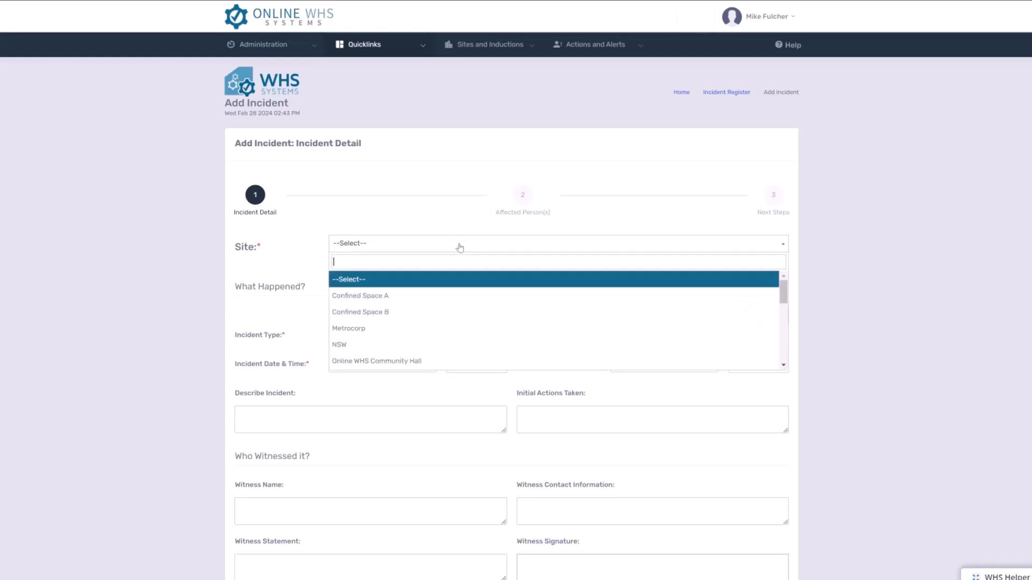
{"action": "left_click", "coordinate": [449, 345]}
{"action": "left_click", "coordinate": [404, 334]}
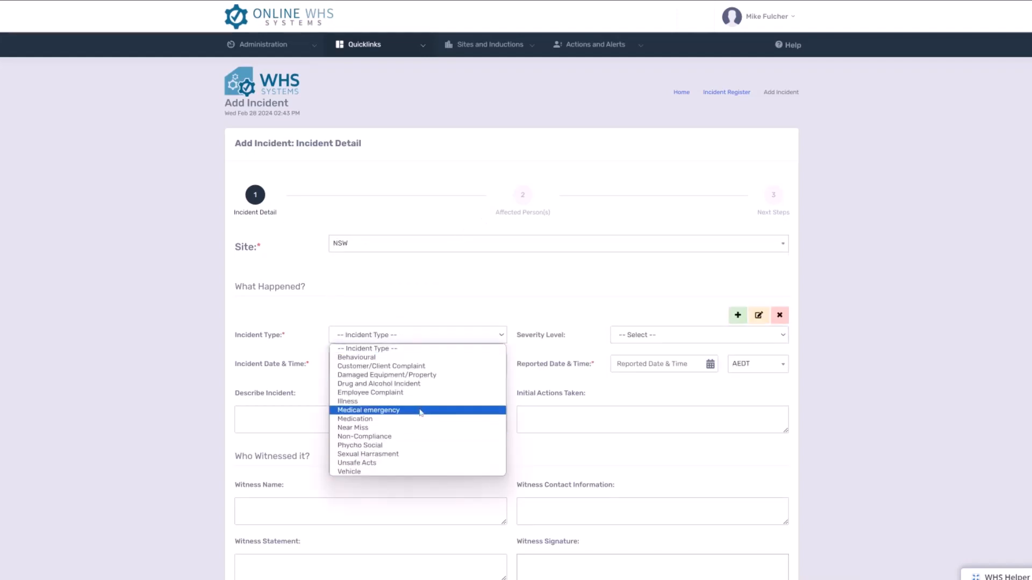
{"action": "left_click", "coordinate": [420, 384]}
{"action": "scroll", "coordinate": [727, 301], "scroll_direction": "down", "scroll_amount": 1}
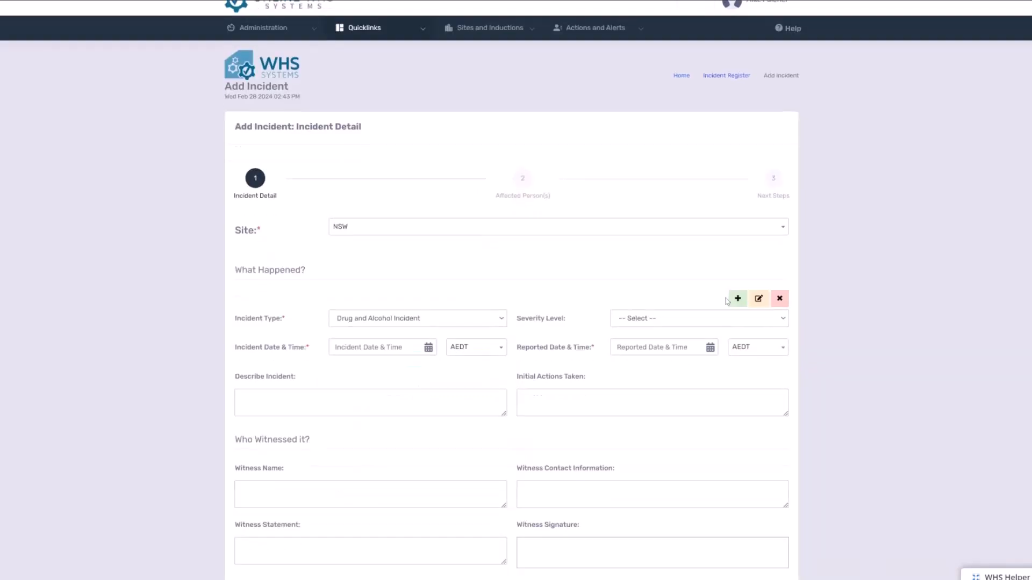
{"action": "scroll", "coordinate": [727, 301], "scroll_direction": "down", "scroll_amount": 5}
{"action": "left_click", "coordinate": [400, 88]}
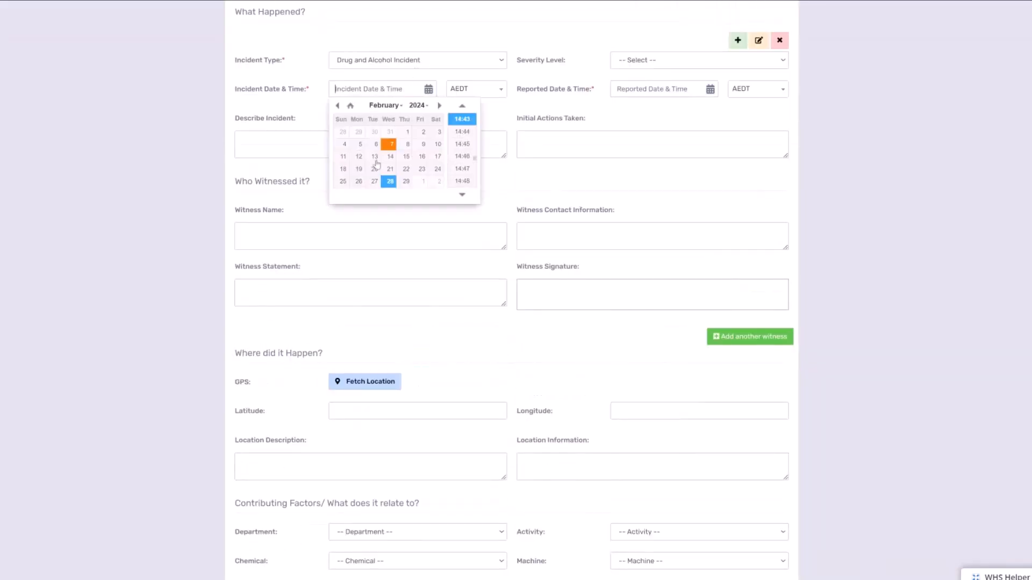
{"action": "left_click", "coordinate": [374, 181]}
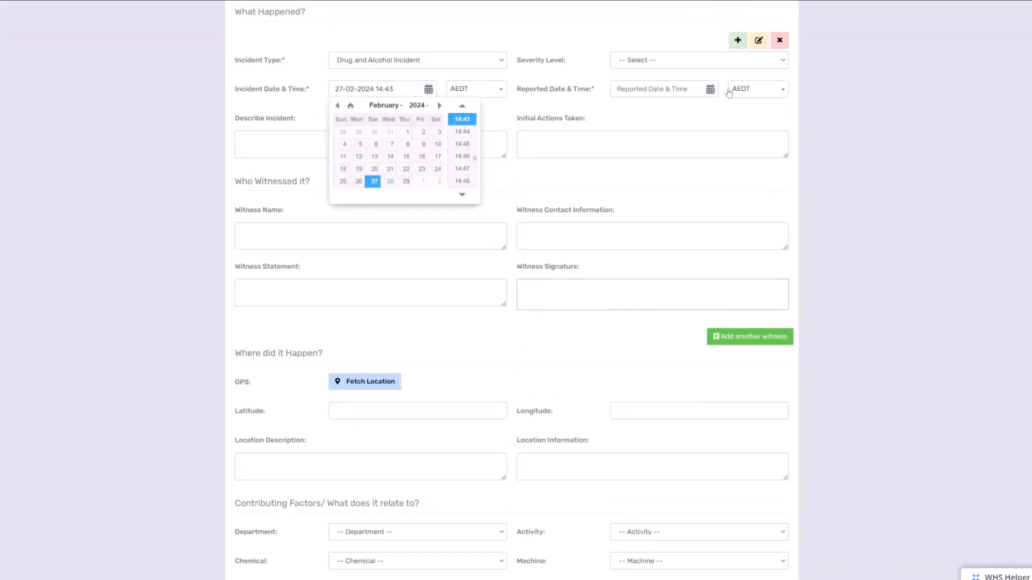
{"action": "left_click", "coordinate": [683, 88]}
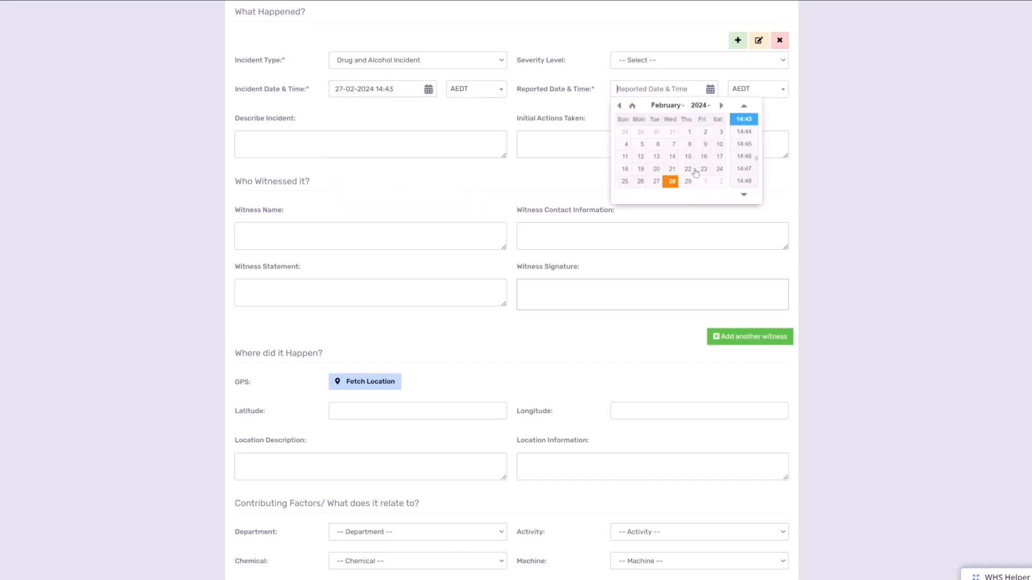
{"action": "left_click", "coordinate": [671, 182]}
{"action": "left_click", "coordinate": [474, 198]}
- Save the incident details and proceed to the affected persons stage
{"action": "scroll", "coordinate": [476, 196], "scroll_direction": "down", "scroll_amount": 5}
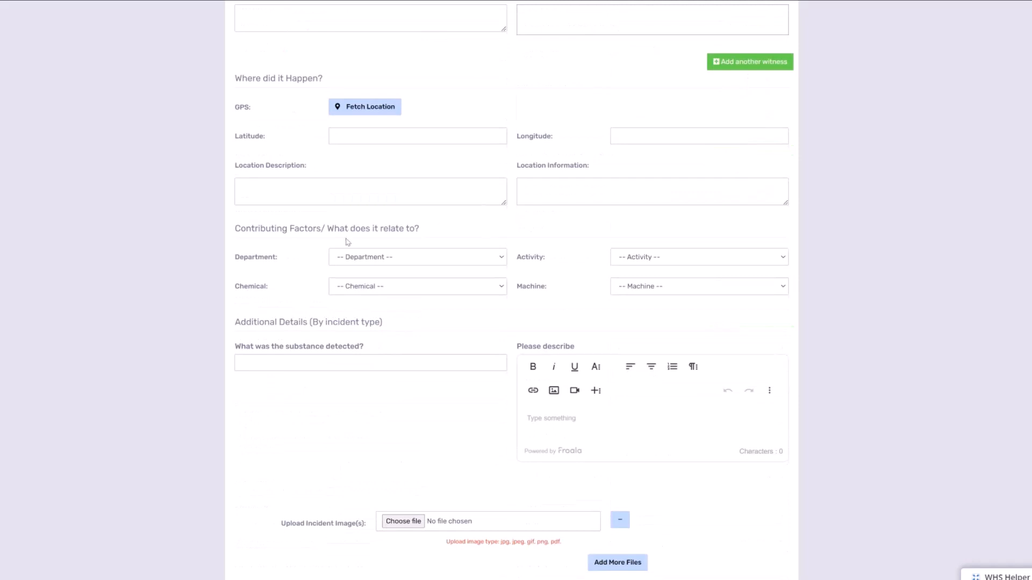
{"action": "scroll", "coordinate": [346, 242], "scroll_direction": "down", "scroll_amount": 2}
{"action": "left_click", "coordinate": [746, 525]}
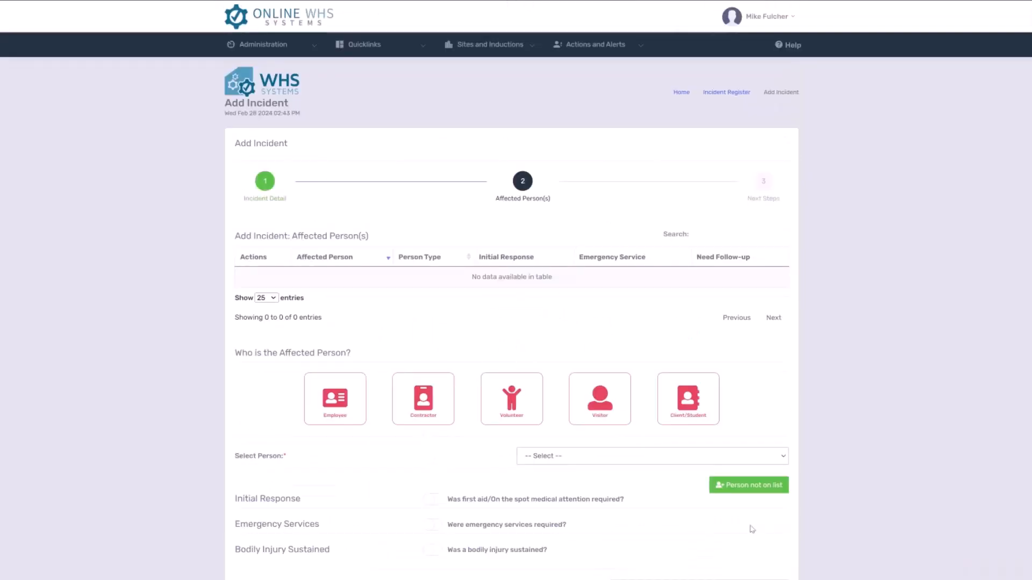
- Set the affected person to an employee, choosing the third person listed, and save to proceed to the next steps stage
{"action": "scroll", "coordinate": [395, 225], "scroll_direction": "down", "scroll_amount": 4}
{"action": "left_click", "coordinate": [307, 166]}
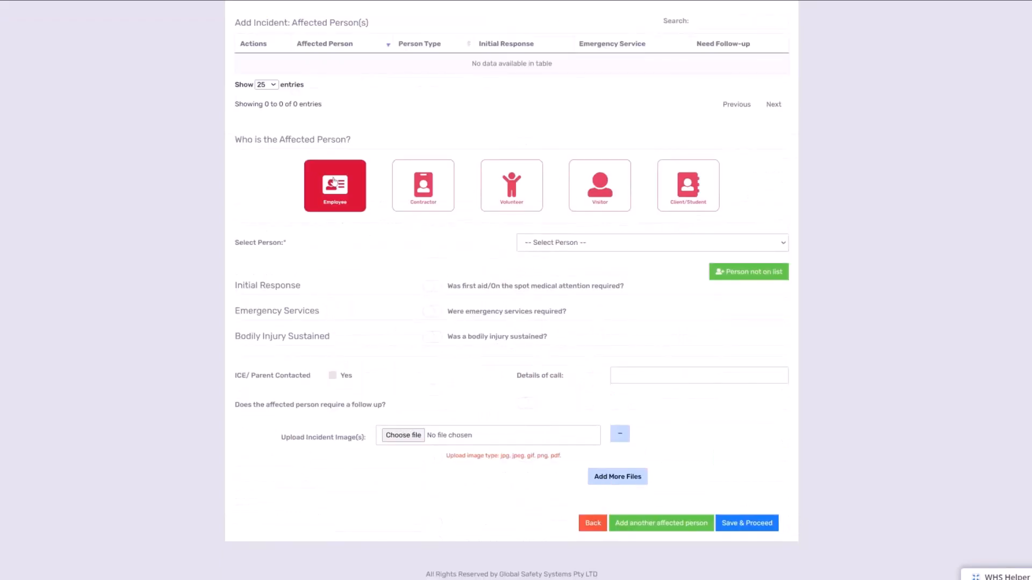
{"action": "left_click", "coordinate": [746, 246]}
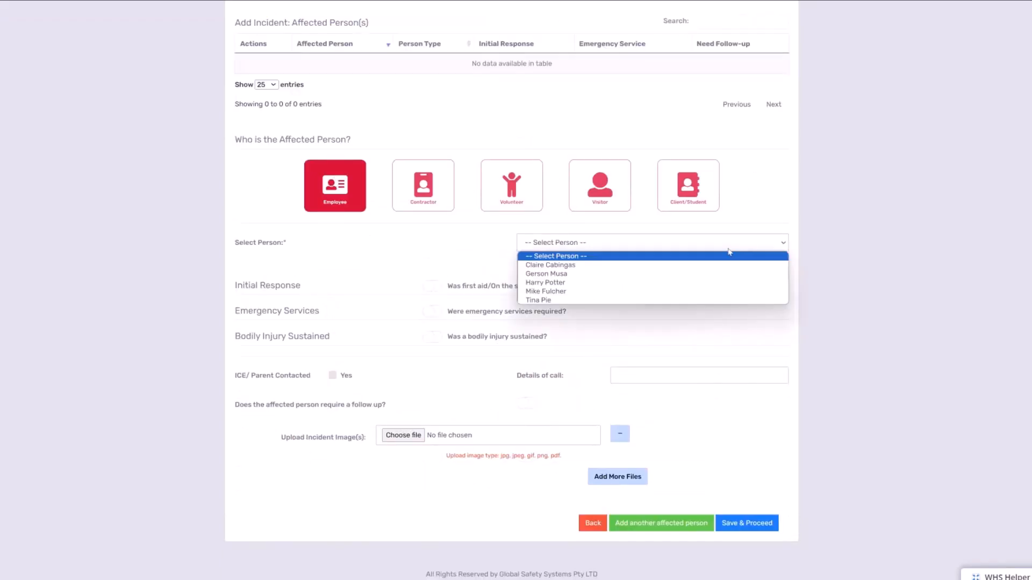
{"action": "left_click", "coordinate": [614, 284]}
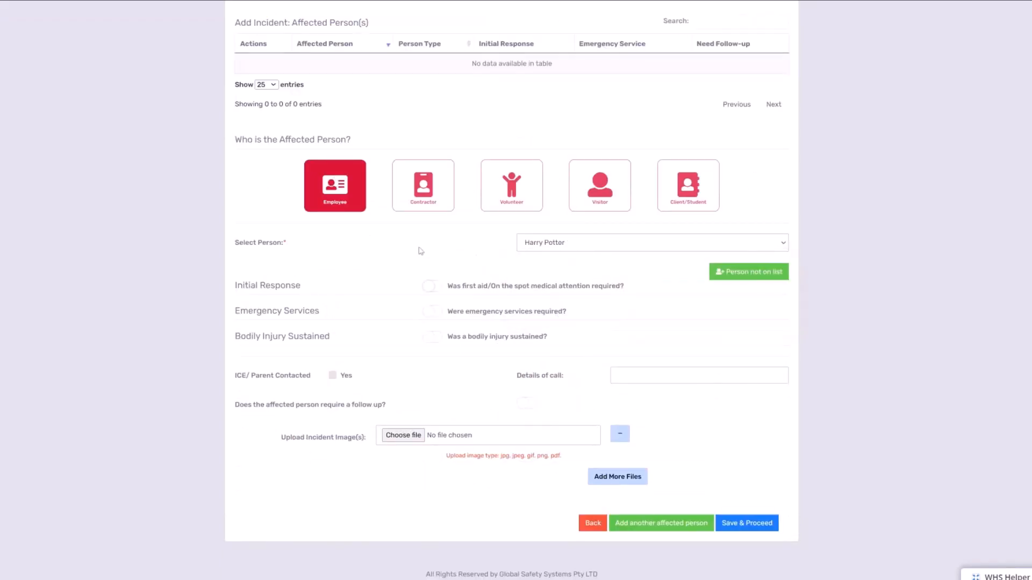
{"action": "left_click", "coordinate": [750, 524]}
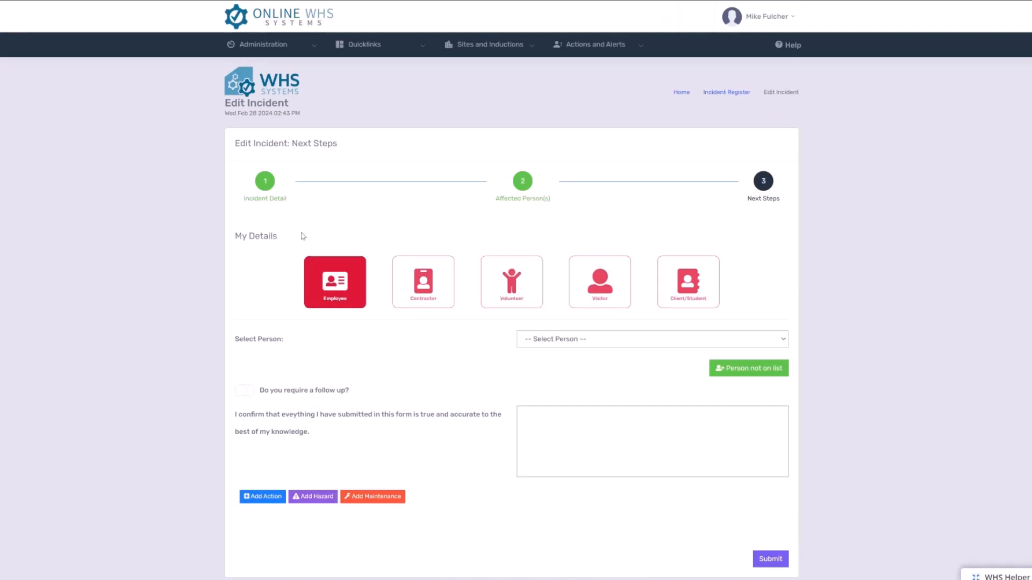
- Select the logged-in employee as the person submitting the report, sign the accuracy confirmation, and submit the incident
{"action": "left_click", "coordinate": [620, 343]}
{"action": "left_click", "coordinate": [565, 387]}
{"action": "scroll", "coordinate": [591, 385], "scroll_direction": "down", "scroll_amount": 1}
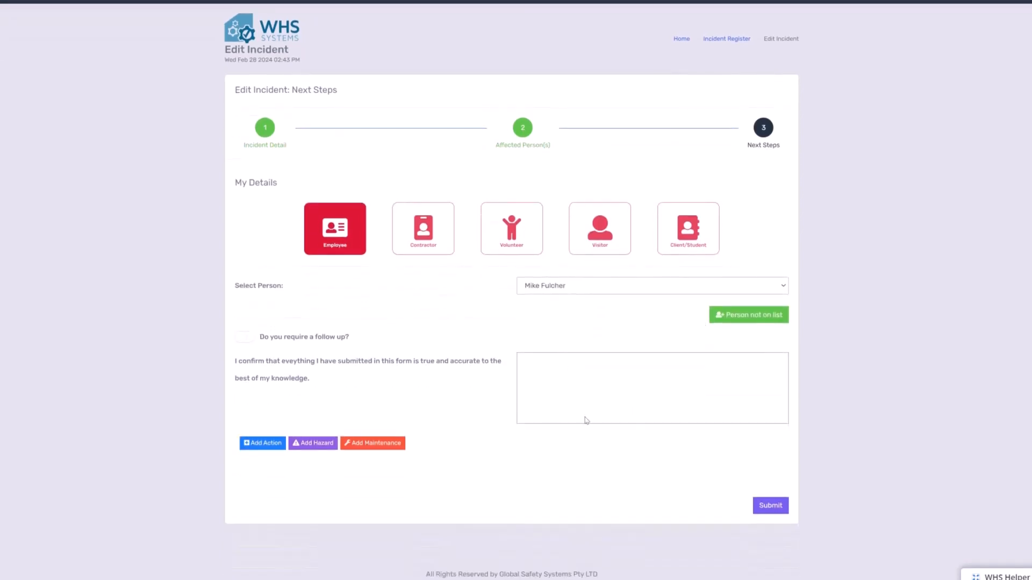
{"action": "mouse_move", "coordinate": [569, 417]}
{"action": "left_mouse_down"}
{"action": "mouse_move", "coordinate": [520, 412]}
{"action": "mouse_move", "coordinate": [629, 419]}
{"action": "left_mouse_up"}
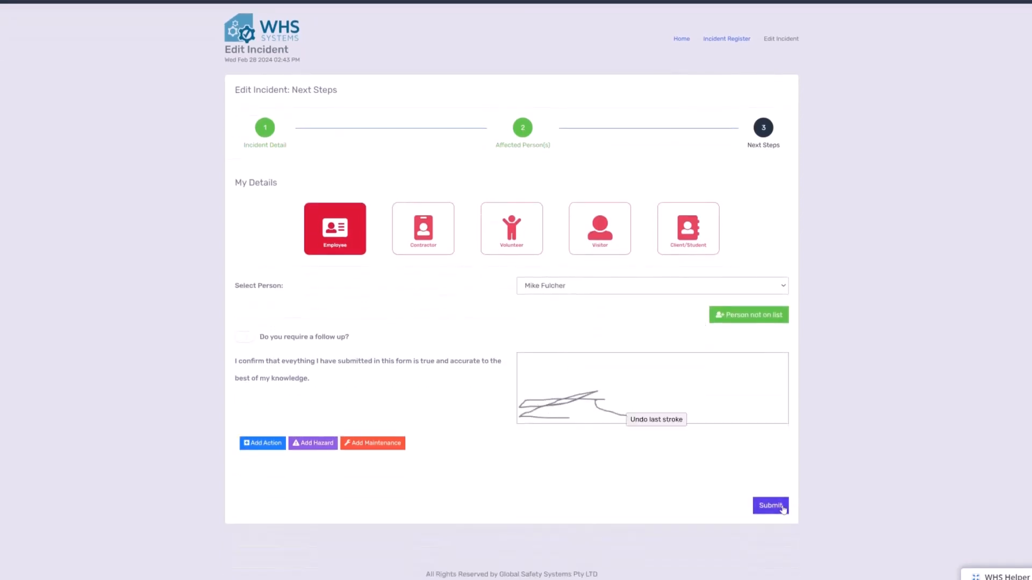
{"action": "left_click", "coordinate": [773, 506]}
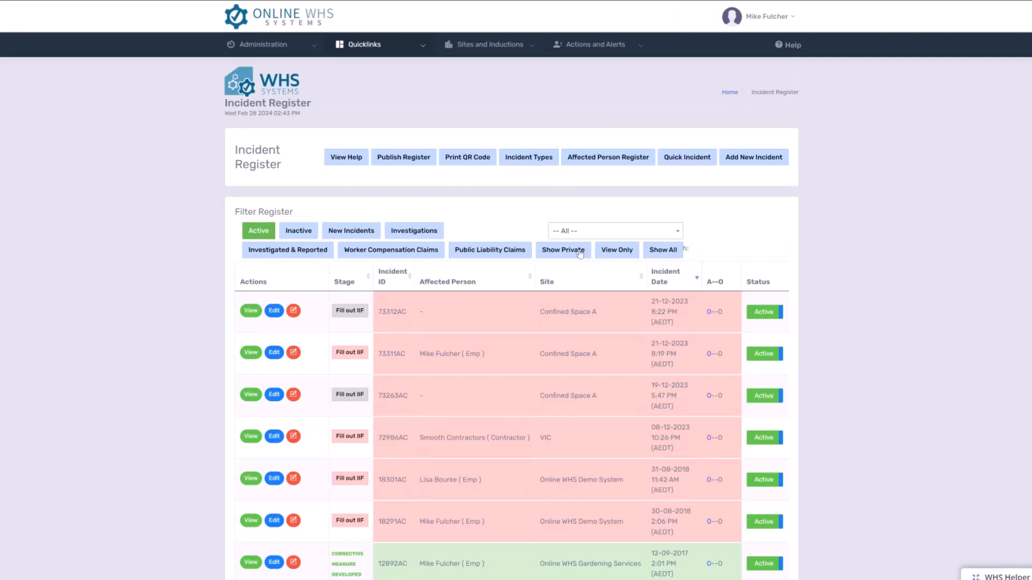
- Show private incidents in the Incident Register and highlight the new NSW incident dated 27-02-2024 2:43 PM
{"action": "left_click", "coordinate": [580, 256]}
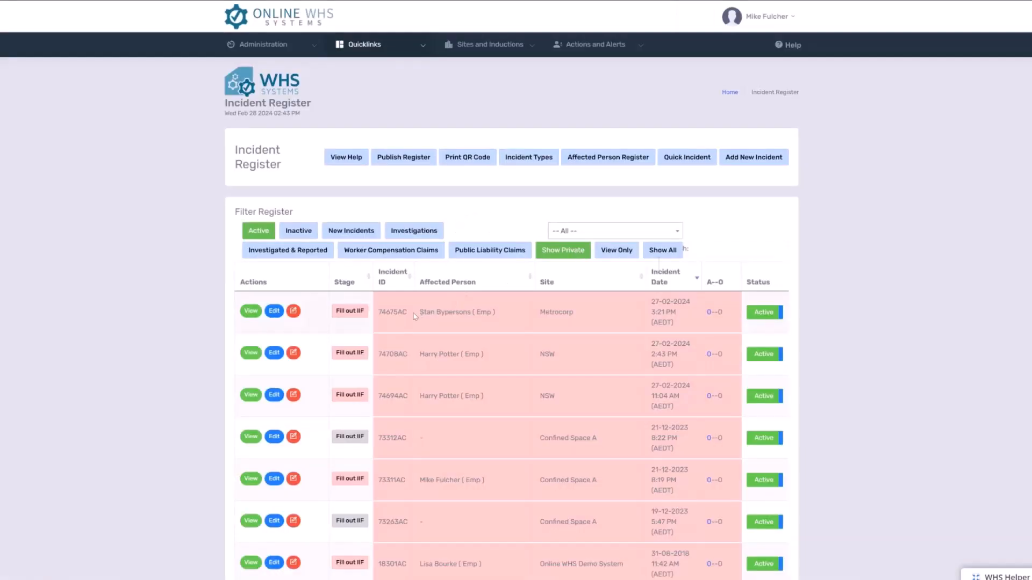
{"action": "left_click_drag", "start_coordinate": [418, 312], "coordinate": [635, 308]}
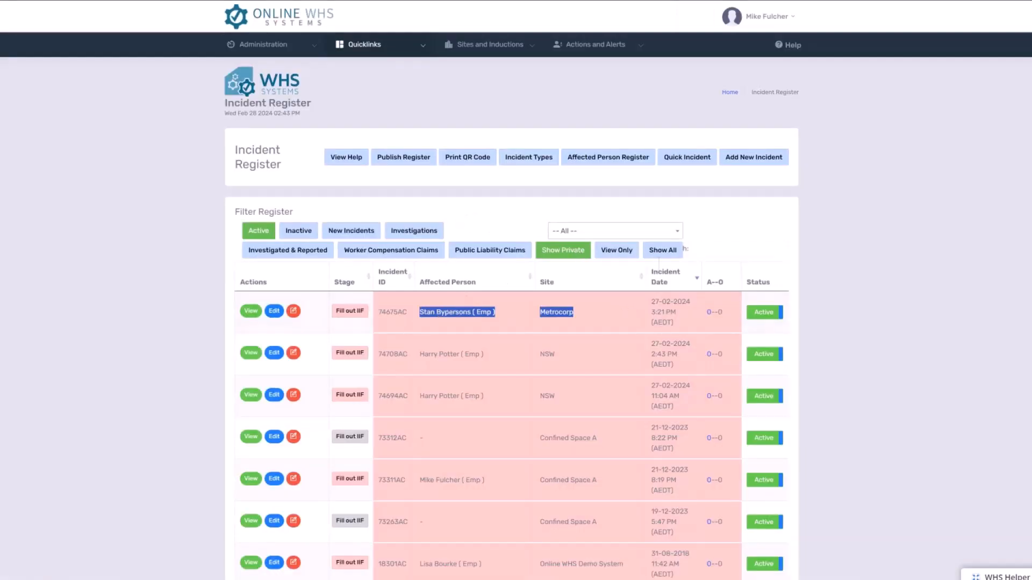
{"action": "left_click_drag", "start_coordinate": [650, 365], "coordinate": [369, 344]}
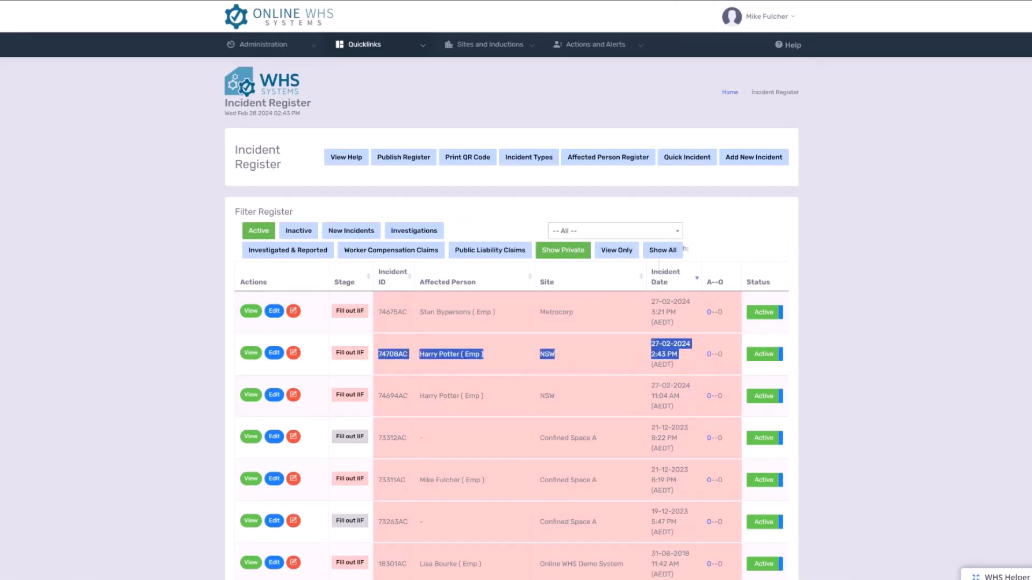